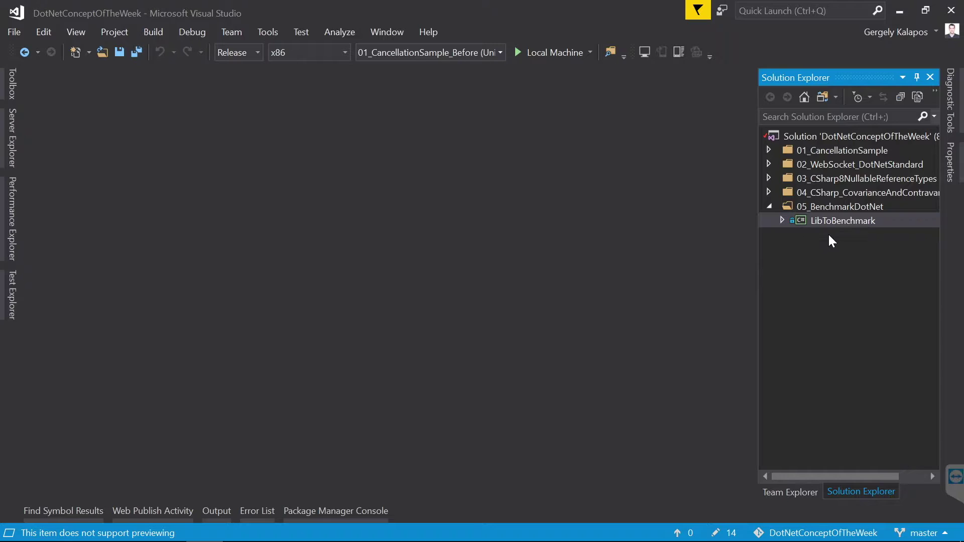
- Expand the LibToBenchmark project in Solution Explorer, cancelling the accidental rename
left_click(826, 220)
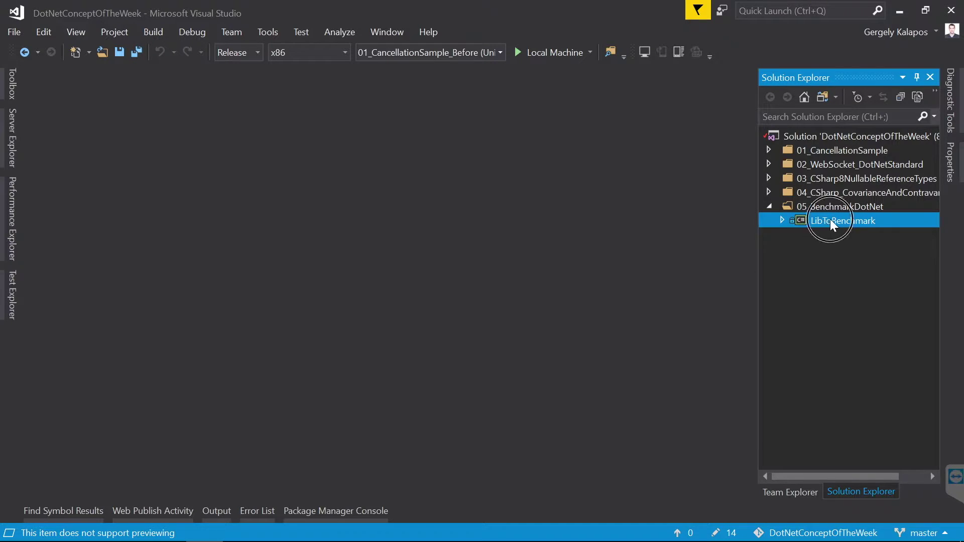
left_click(828, 220)
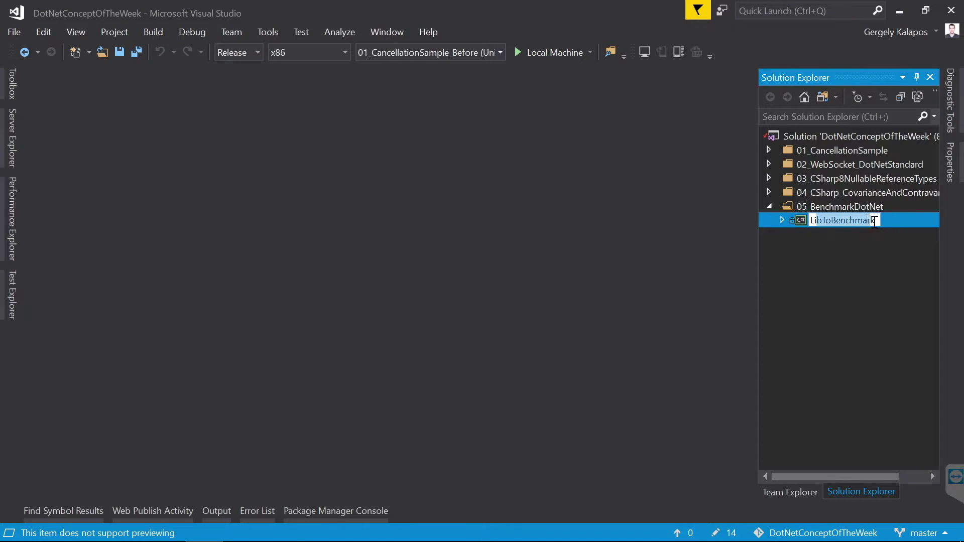
key("Escape")
left_click(782, 220)
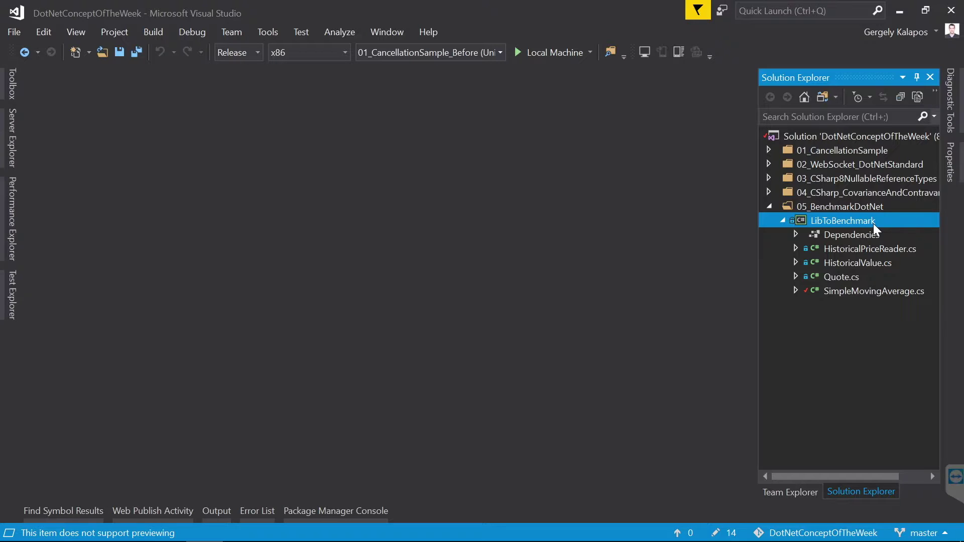
- Open SimpleMovingAverage.cs with its CalculateSMALinq and CalculateSMA methods
left_click(843, 325)
left_click(804, 301)
double_click(846, 292)
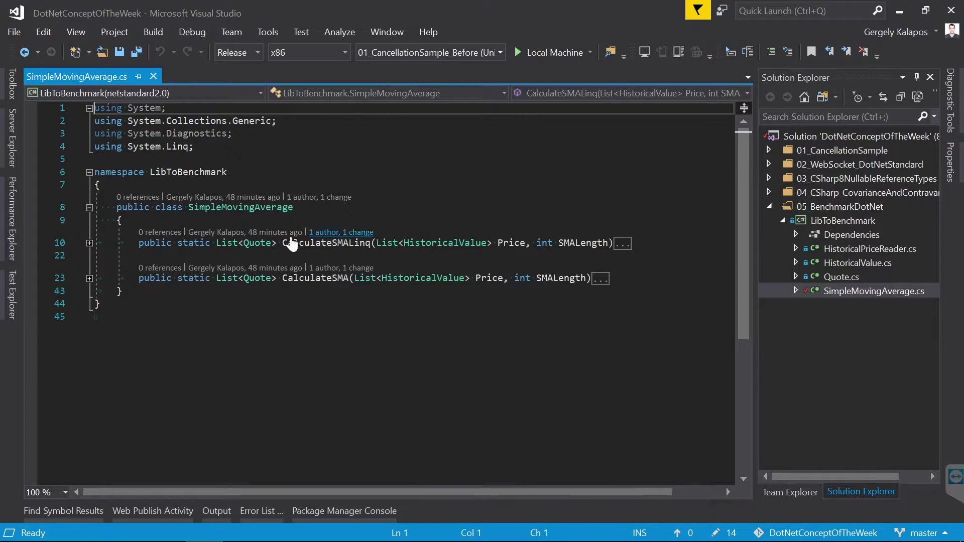
left_click_drag(310, 243, 336, 243)
left_click_drag(310, 278, 335, 277)
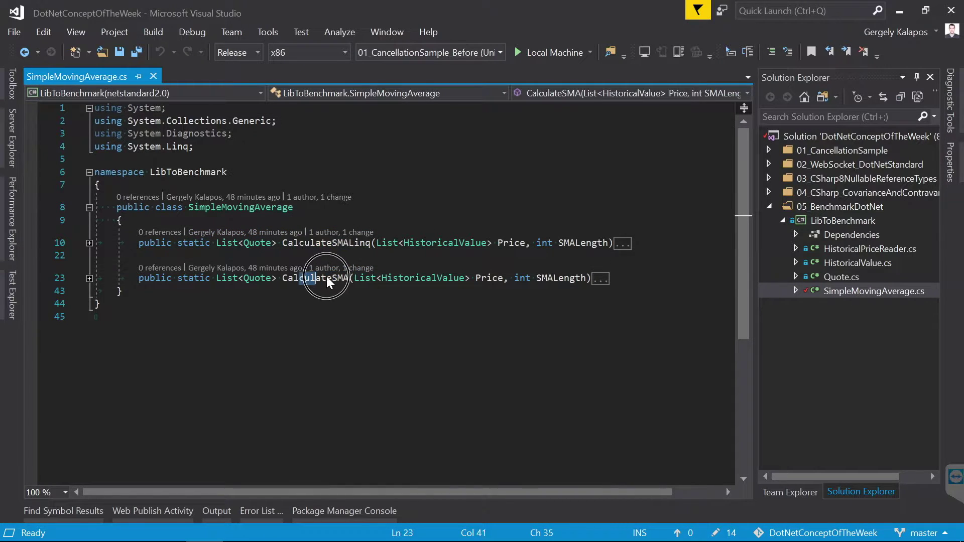
left_click_drag(188, 208, 294, 208)
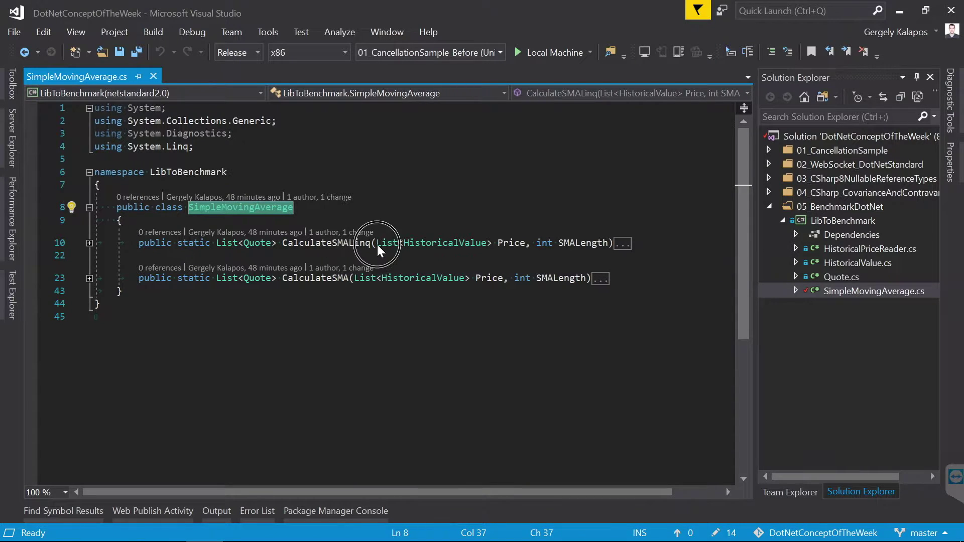
left_click_drag(377, 243, 610, 243)
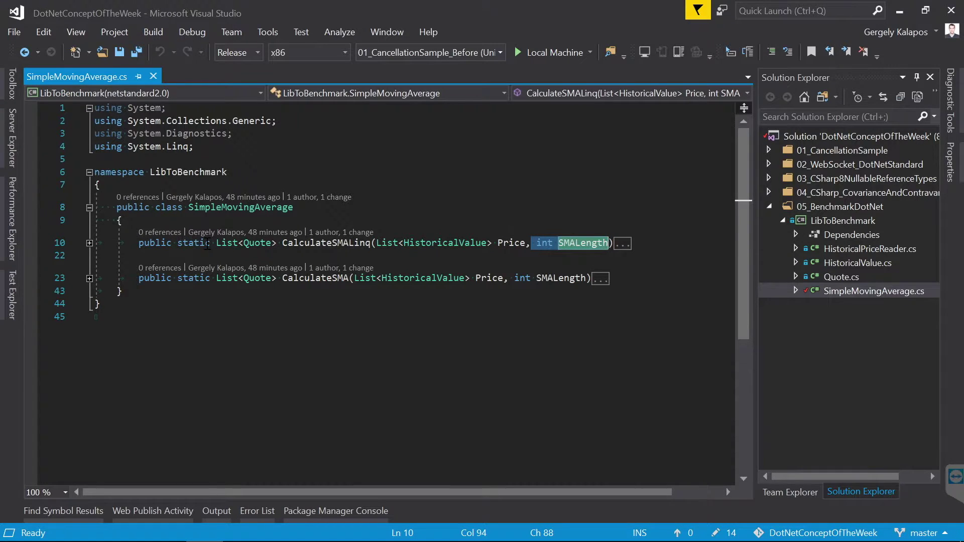
left_click_drag(216, 243, 278, 249)
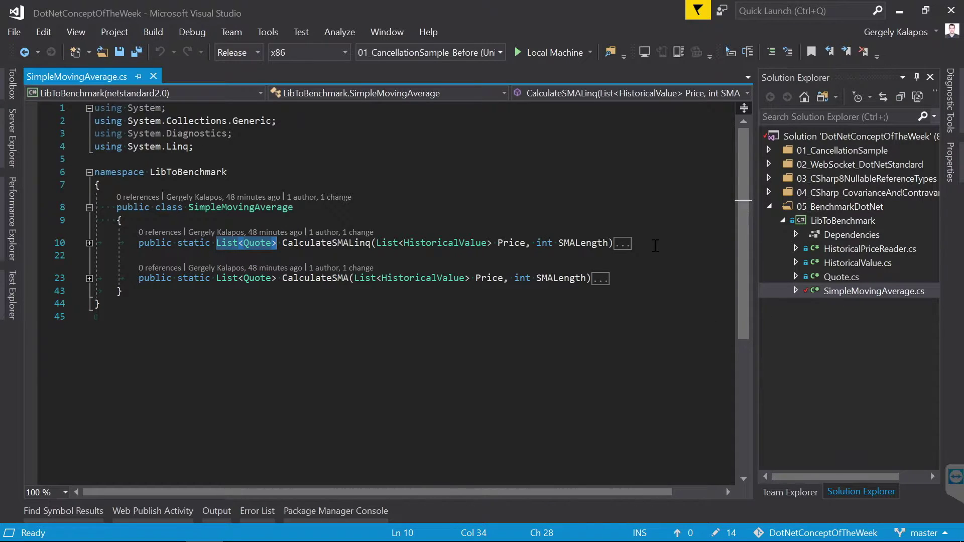
double_click(622, 243)
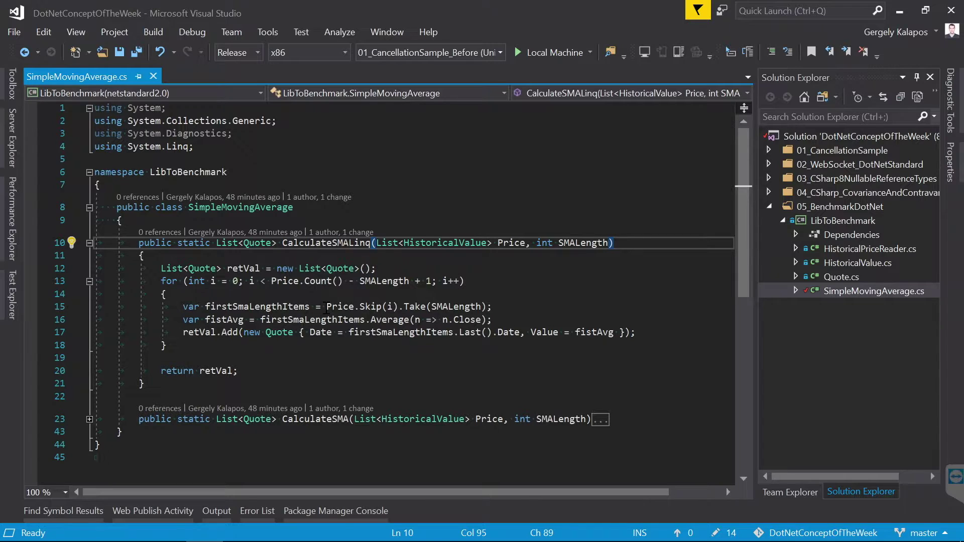
left_click_drag(360, 307, 390, 307)
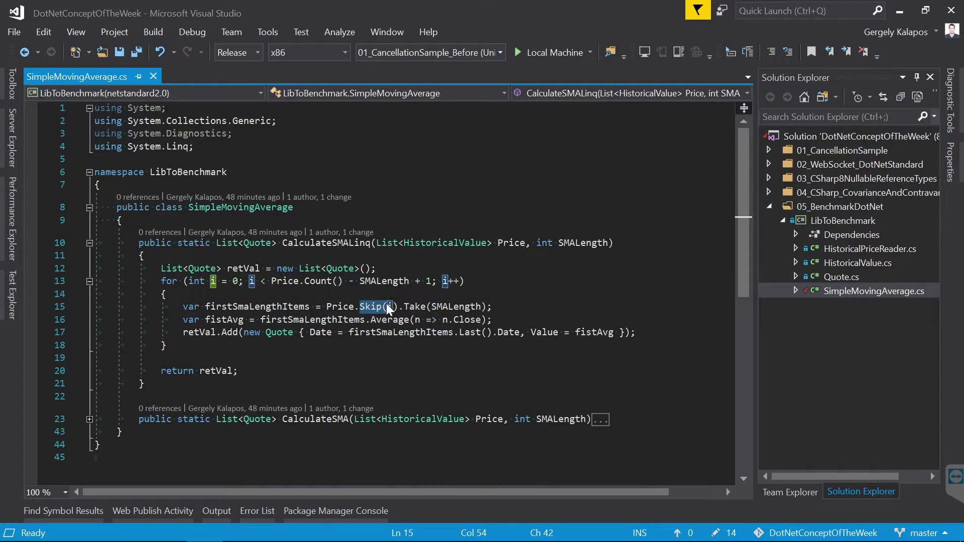
double_click(415, 306)
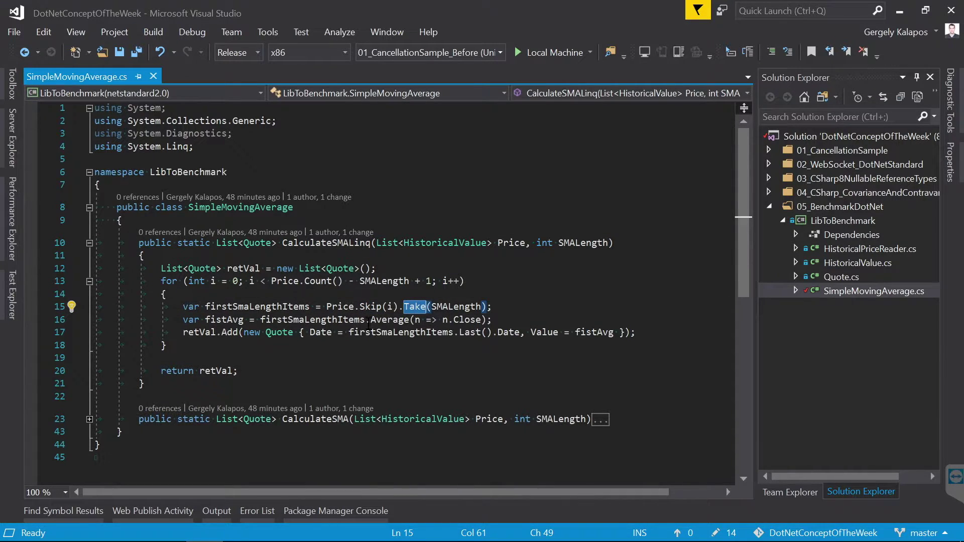
left_click_drag(369, 319, 416, 319)
left_click(91, 251)
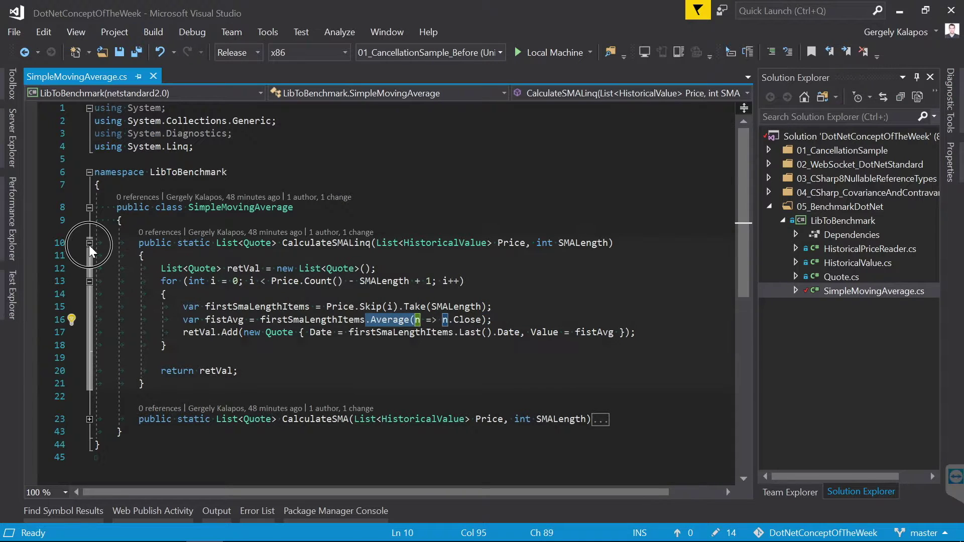
left_click(89, 285)
scroll(249, 305, "down", 1)
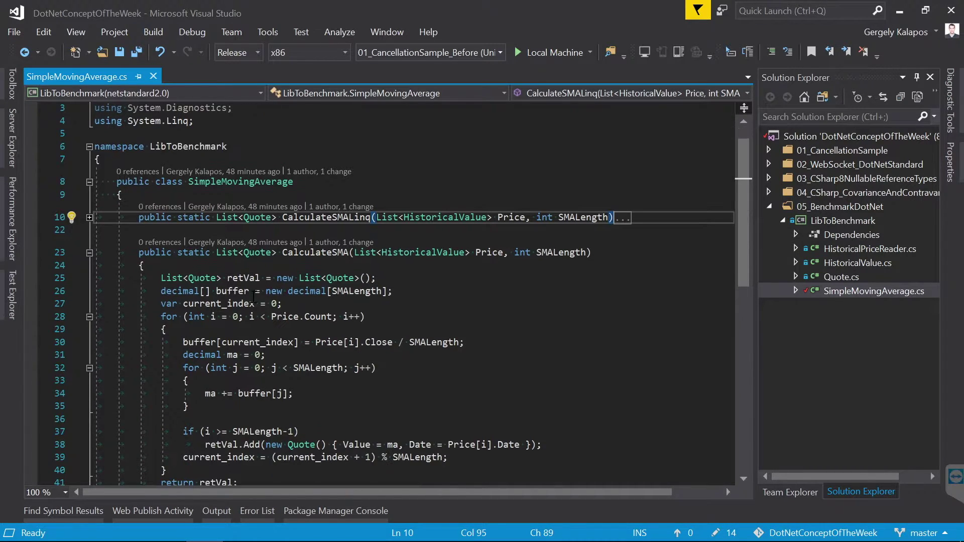
scroll(251, 294, "down", 1)
mouse_move(160, 246)
left_mouse_down()
mouse_move(270, 418)
mouse_move(238, 445)
left_mouse_up()
left_click(238, 444)
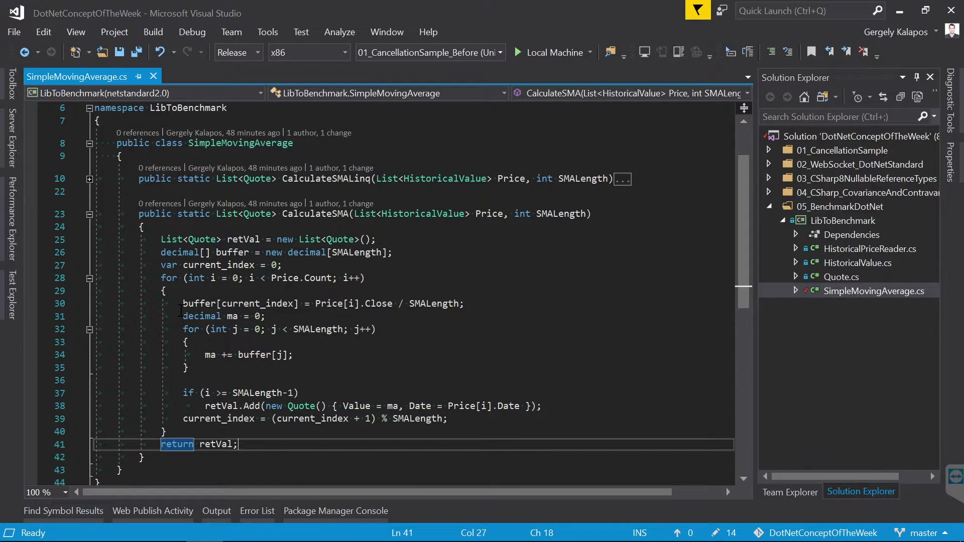
left_click_drag(183, 303, 465, 304)
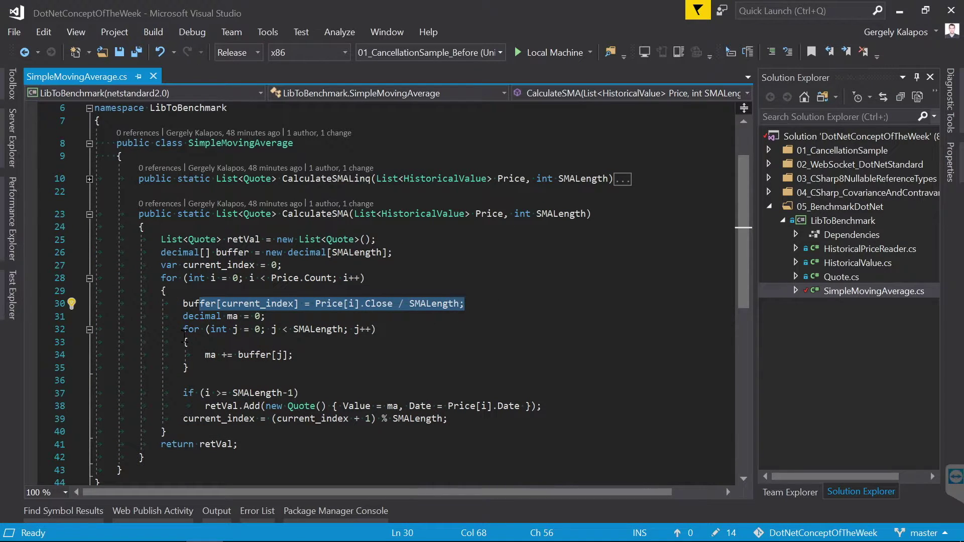
left_click_drag(183, 330, 198, 373)
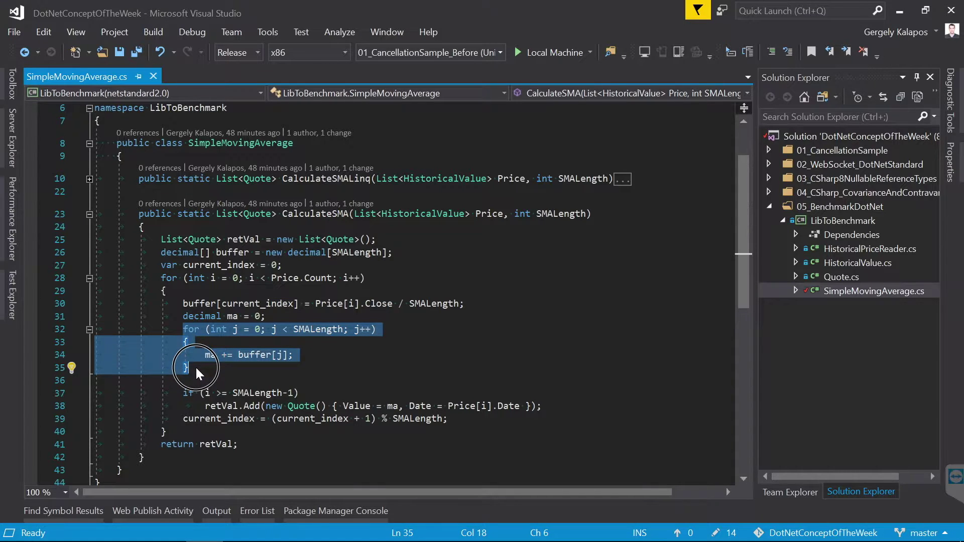
left_click(89, 214)
left_click_drag(139, 179, 139, 192)
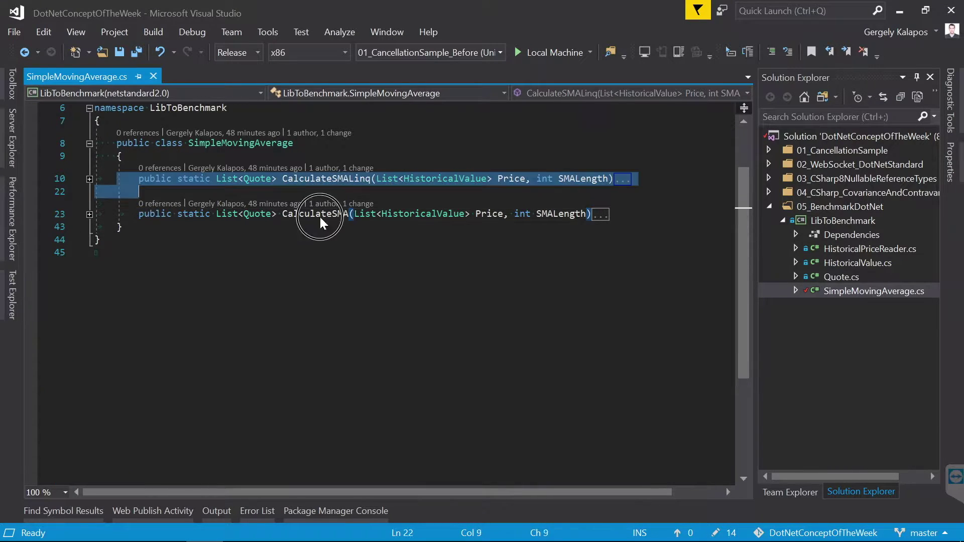
left_click_drag(322, 222, 641, 216)
left_click(707, 222)
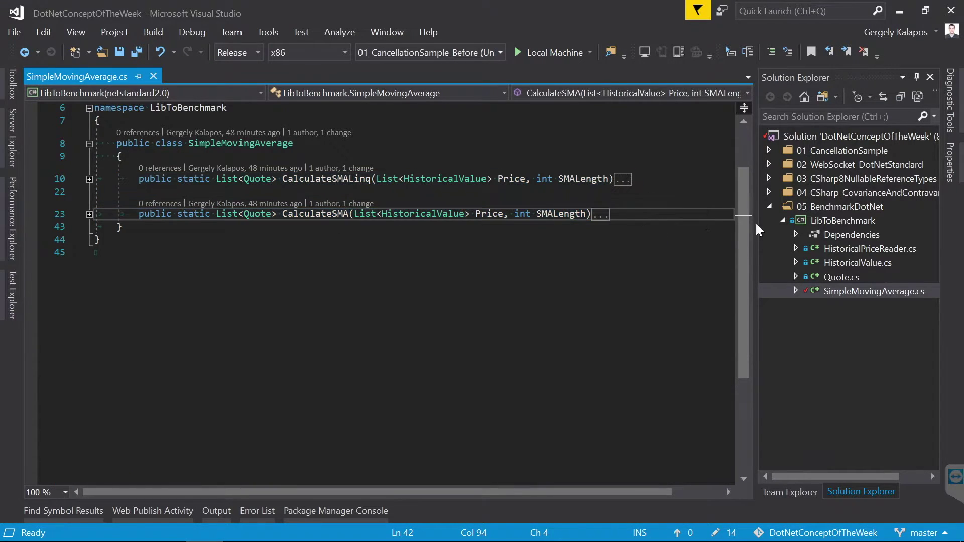
right_click(828, 205)
mouse_move(640, 253)
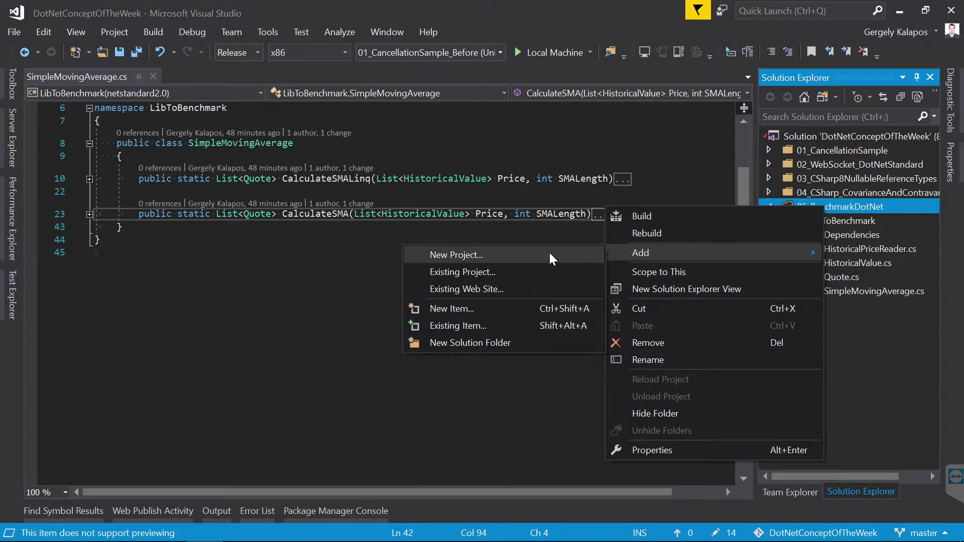
- Create a Console App (.NET Core) project named BenchmarkingLib and make its Program class public
left_click(534, 249)
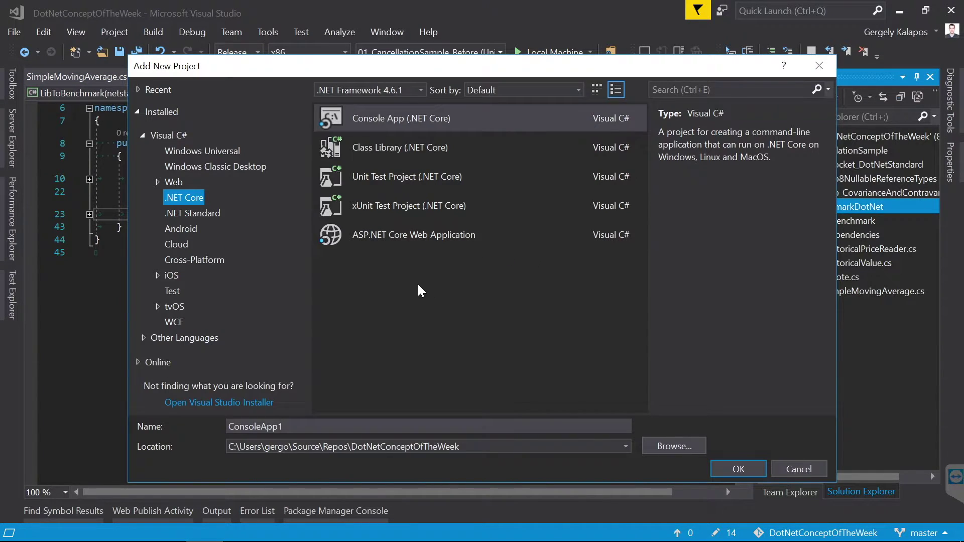
left_click(332, 427)
key("ctrl+a")
type("BenchmarkingLib")
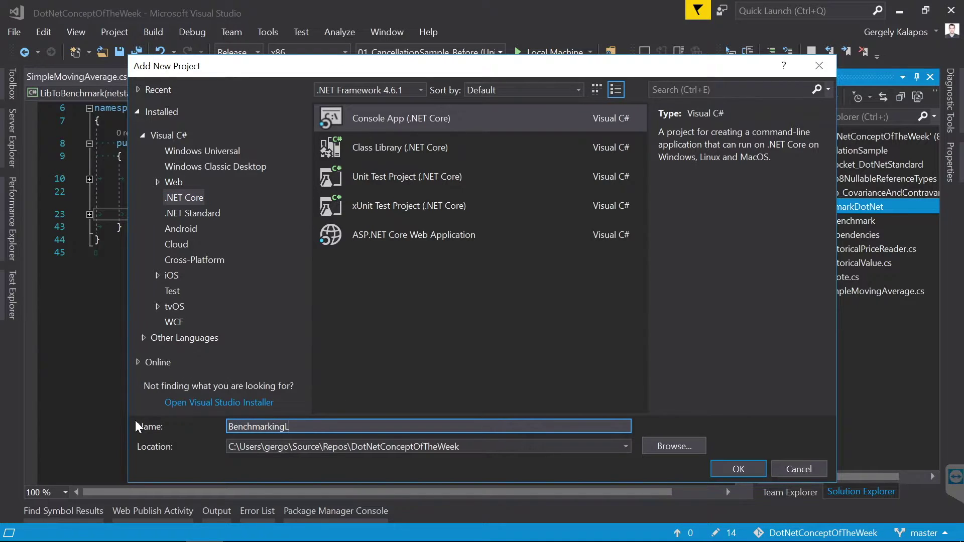
key("Return")
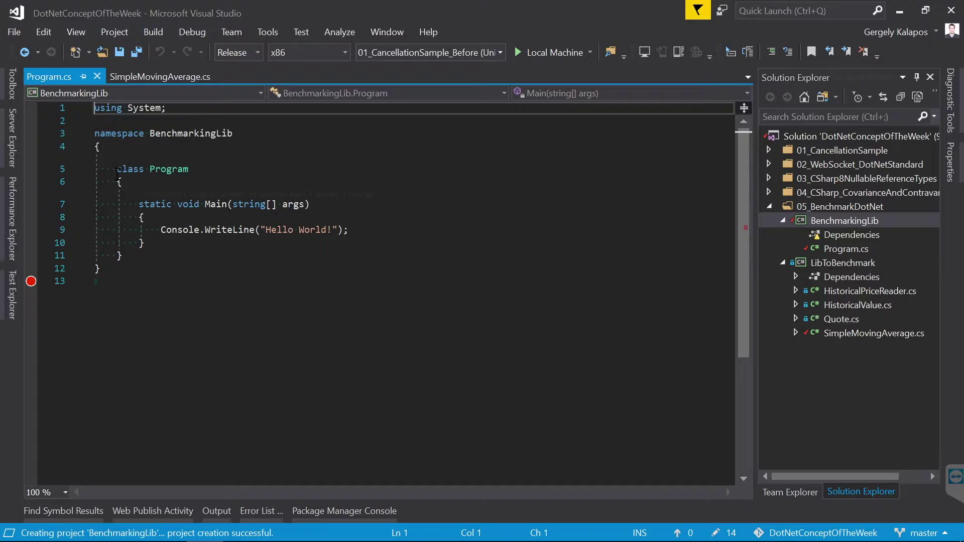
left_click(115, 169)
type("public")
key("ctrl+s")
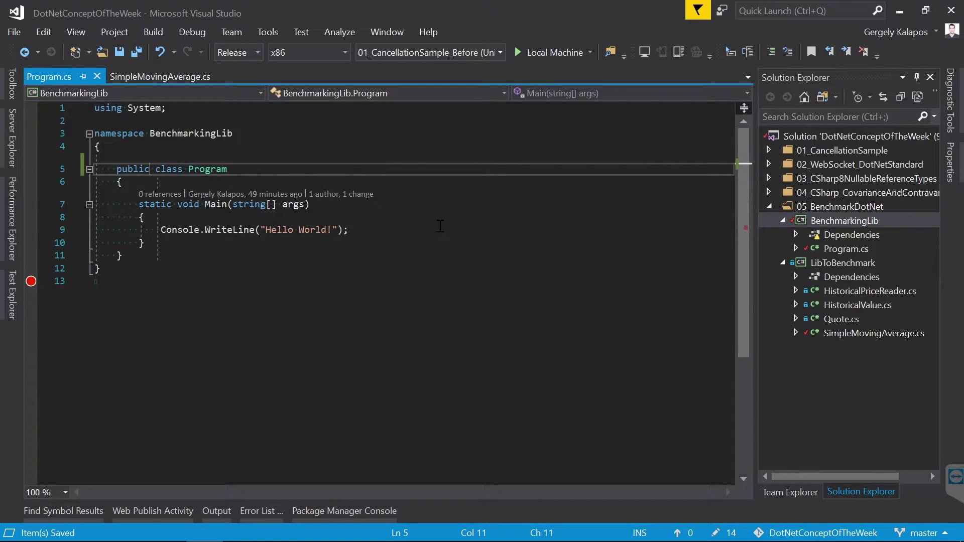
- Add a project reference from BenchmarkingLib to LibToBenchmark
right_click(838, 235)
left_click(693, 249)
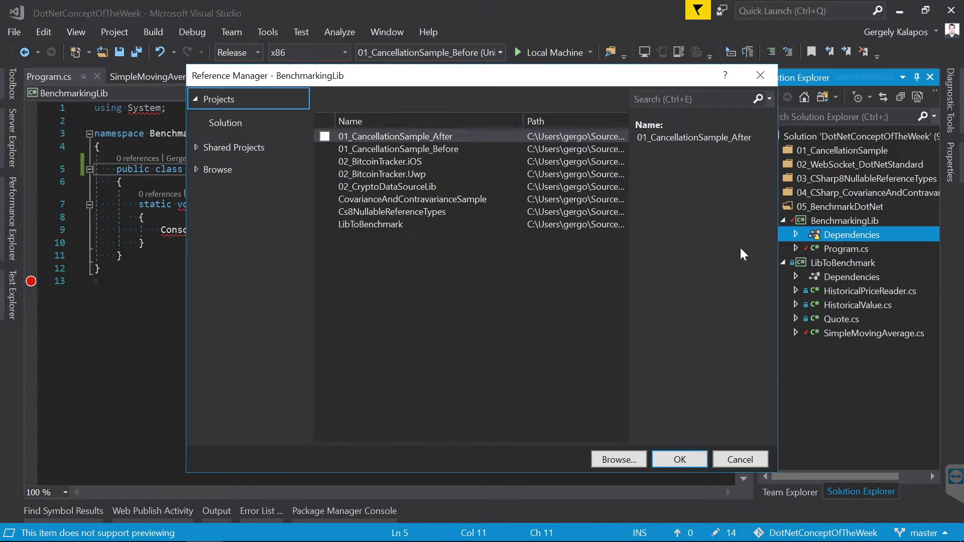
left_click(324, 225)
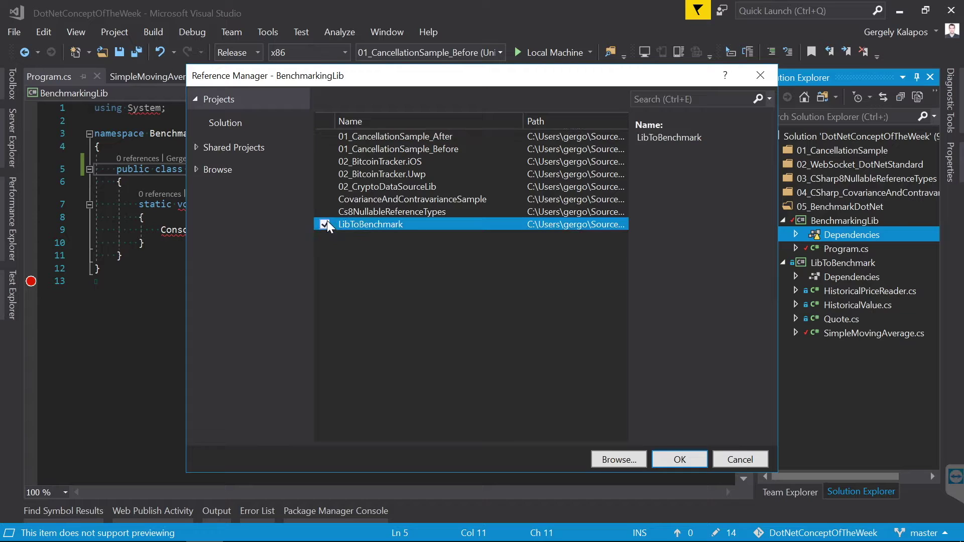
left_click(670, 456)
left_click(361, 275)
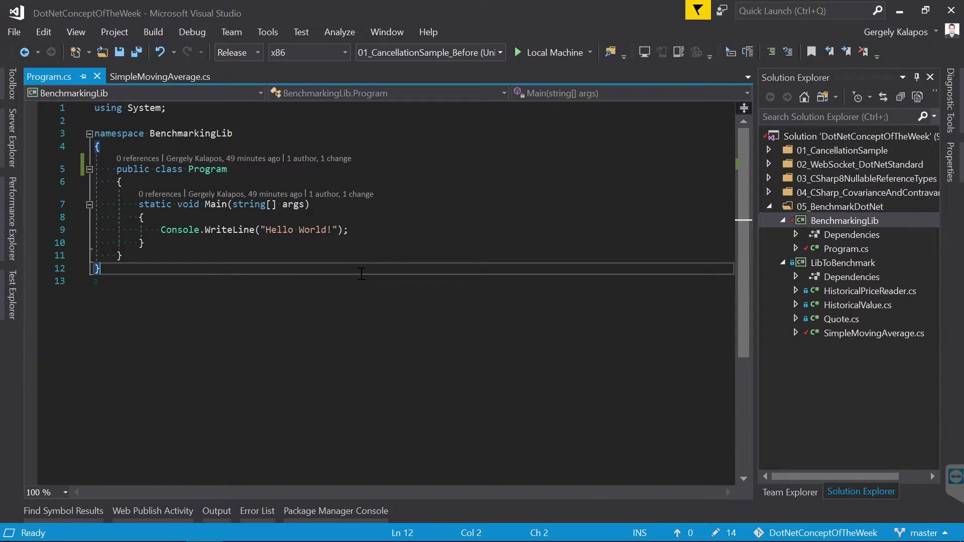
right_click(849, 235)
- Install the BenchmarkDotNet NuGet package into BenchmarkingLib, accepting its licenses
left_click(771, 273)
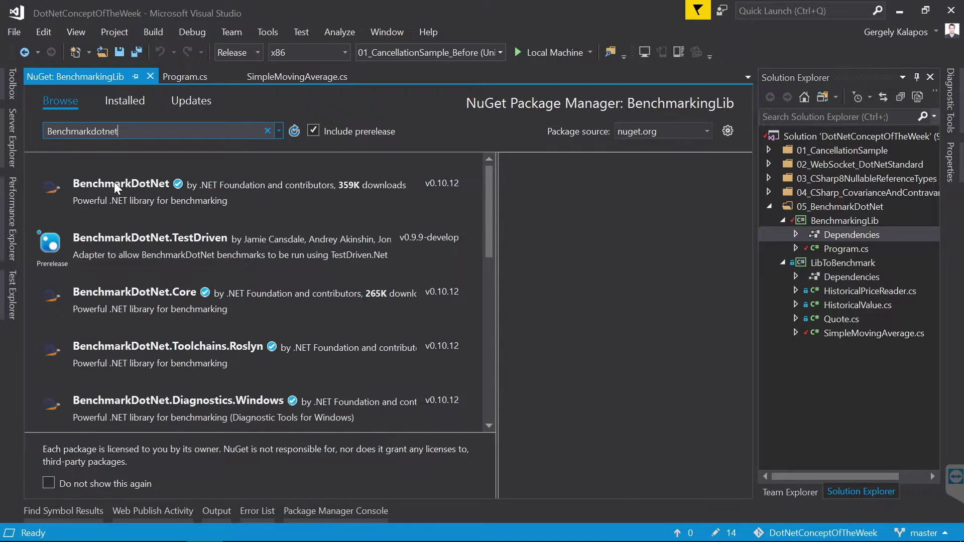
left_click(115, 188)
left_click(696, 211)
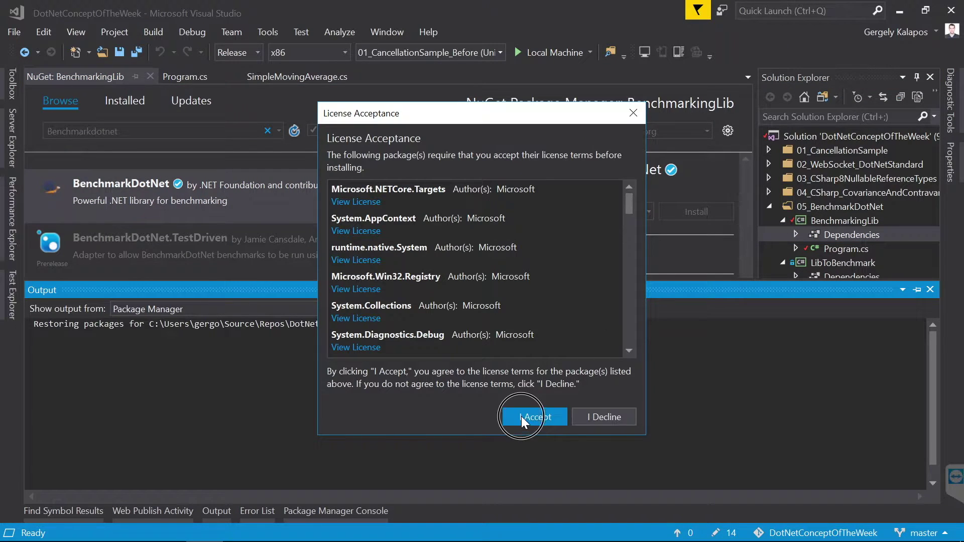
left_click(535, 417)
left_click(136, 76)
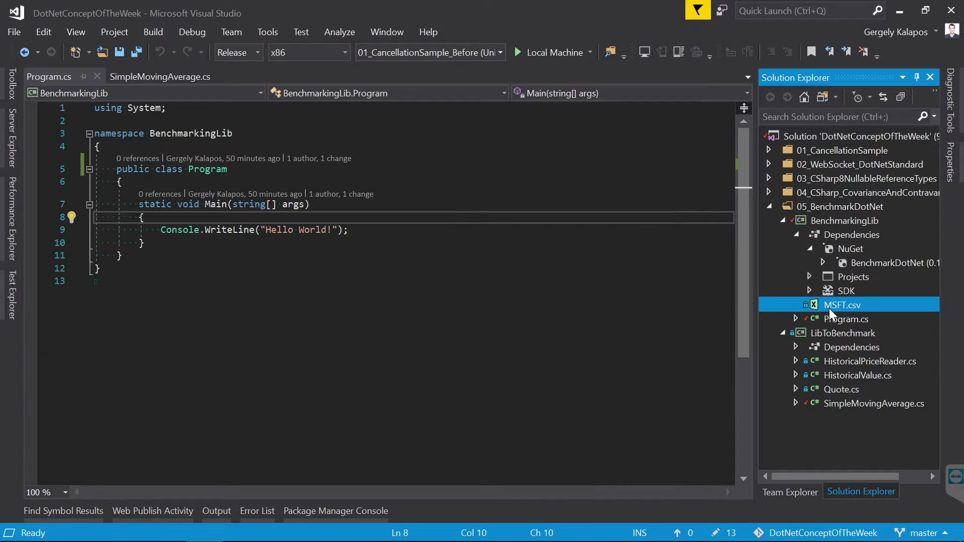
- Look over the MSFT.csv stock price data and close it again
double_click(830, 305)
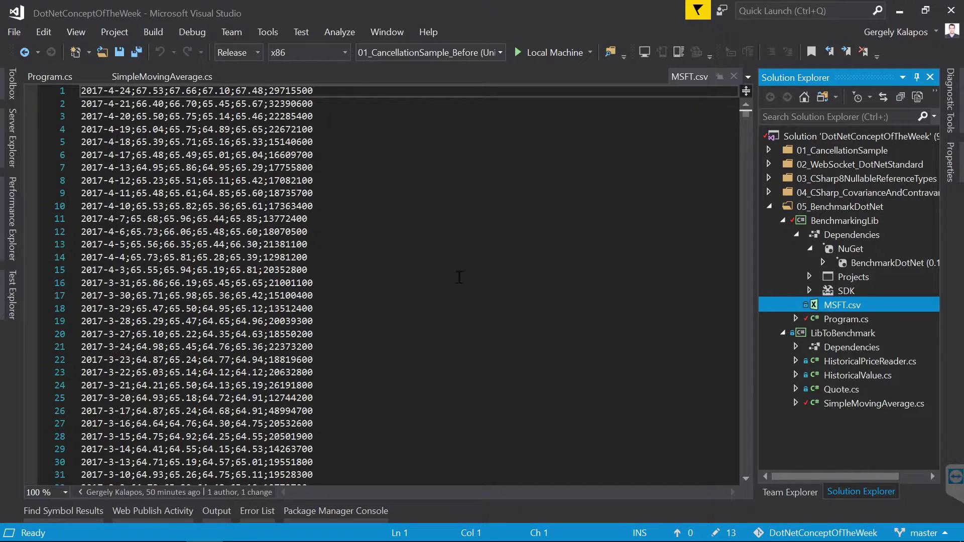
key("ctrl+a")
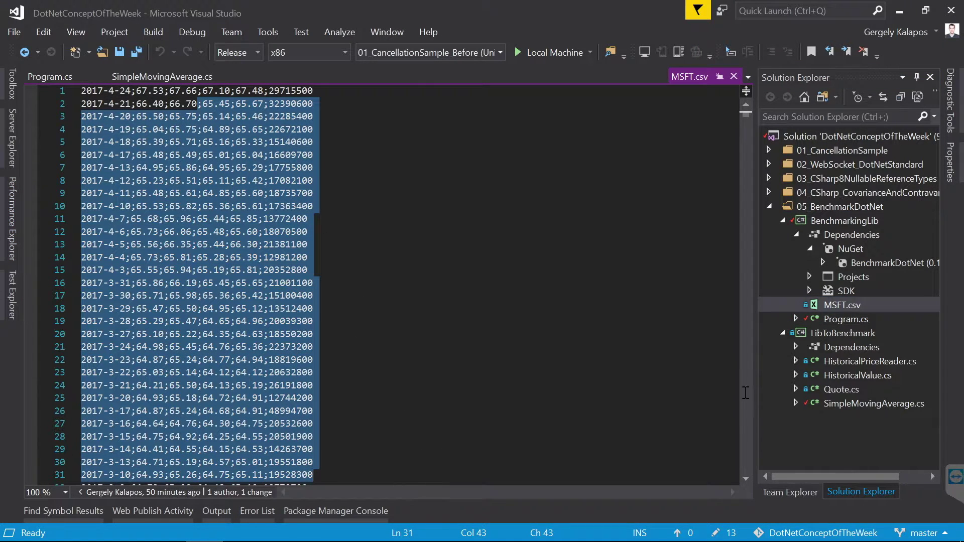
left_click(855, 305)
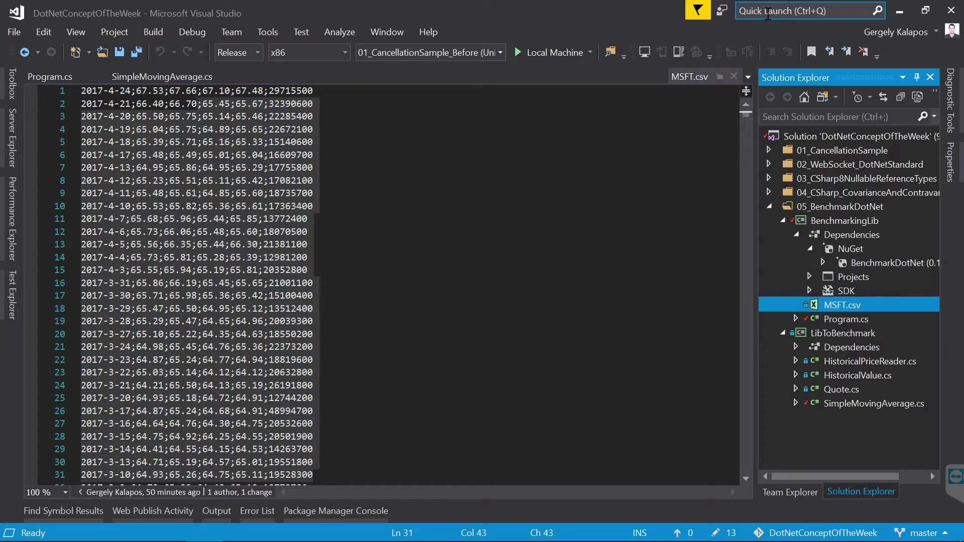
left_click(733, 77)
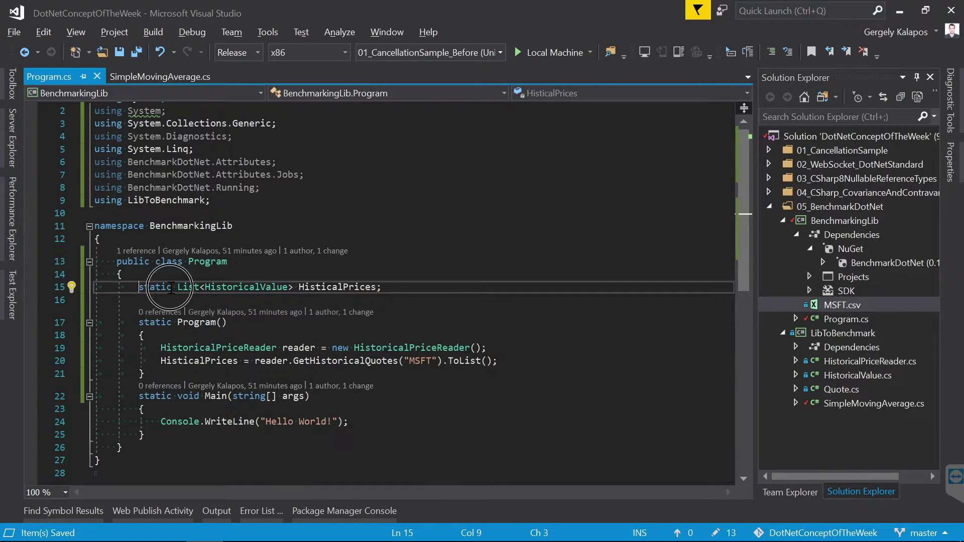
- Review the static HisticalPrices field and constructor loading MSFT quotes via HistoricalPriceReader
triple_click(190, 286)
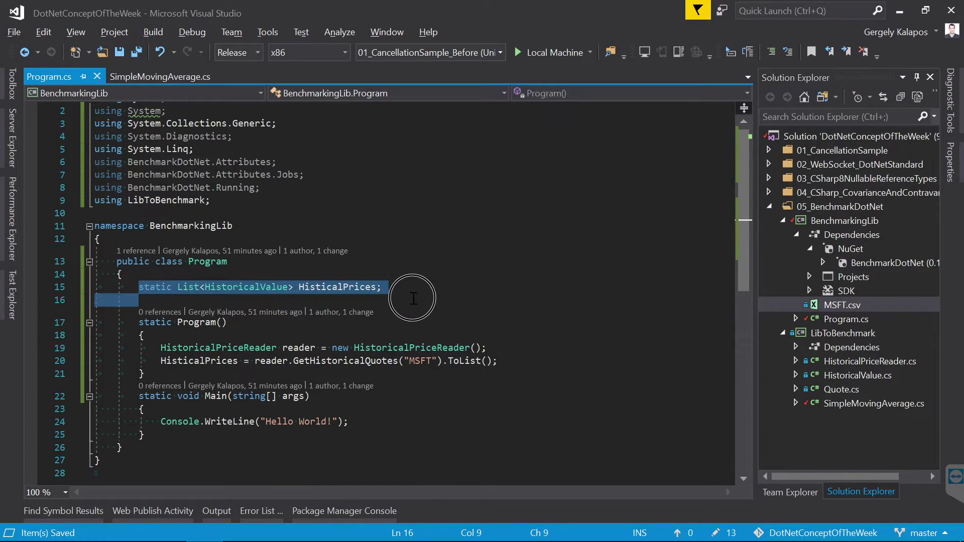
left_click(348, 287)
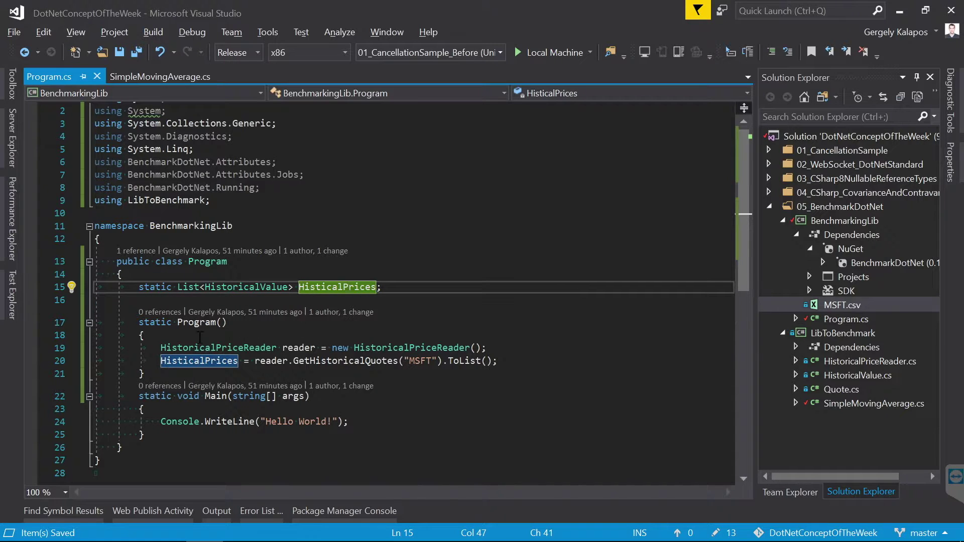
left_click_drag(178, 323, 317, 372)
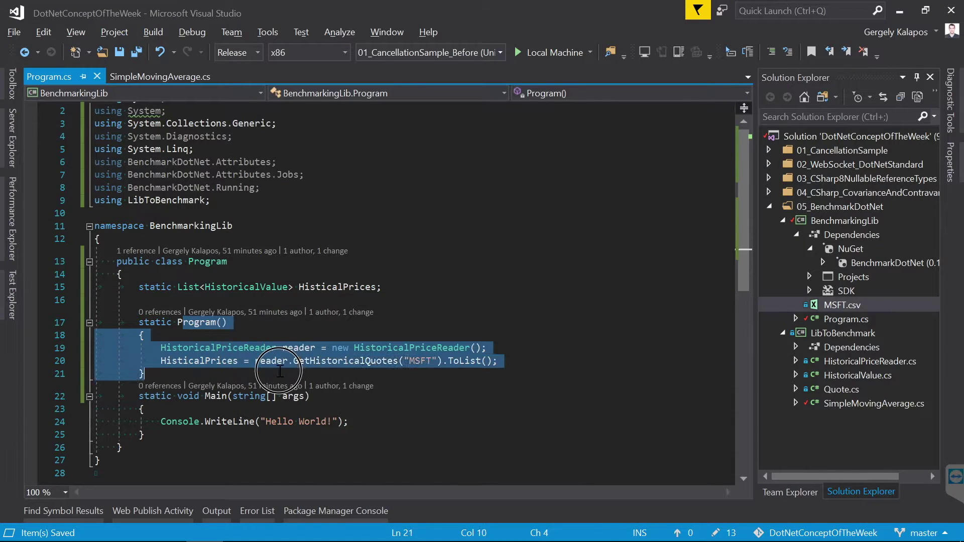
left_click(336, 361)
left_click(358, 347)
left_click(464, 347, "shift")
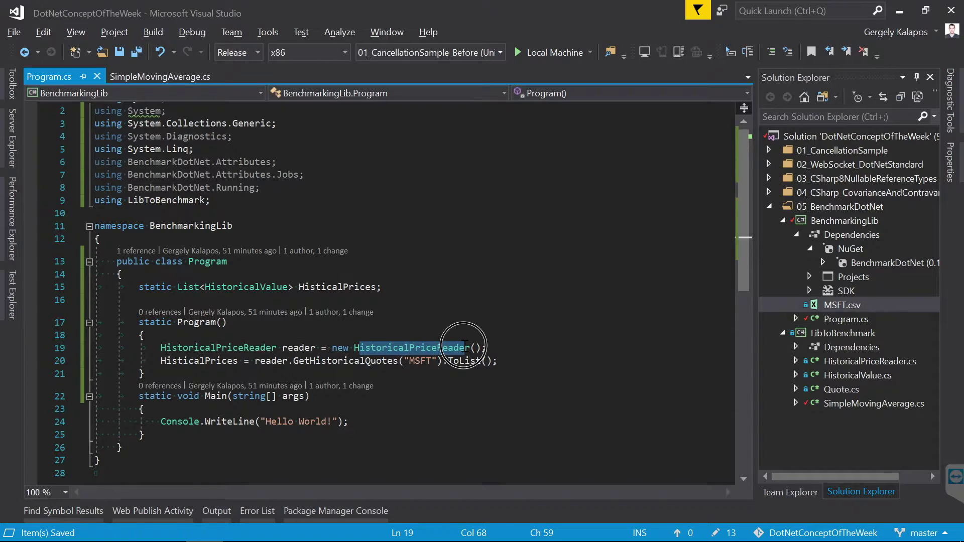
double_click(219, 361)
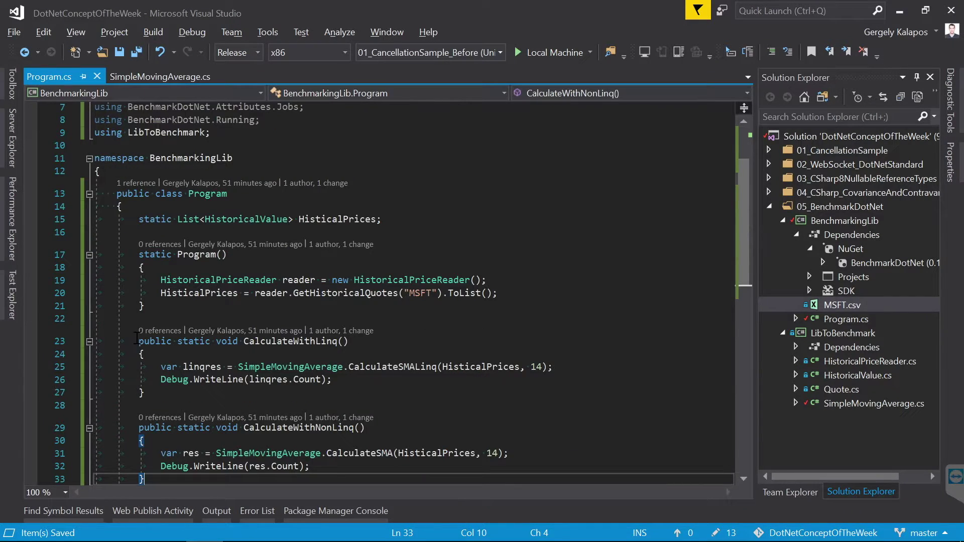
- Review CalculateWithLinq and CalculateWithNonLinq calling CalculateSMALinq and CalculateSMA
left_click_drag(138, 342, 176, 478)
left_click(297, 365)
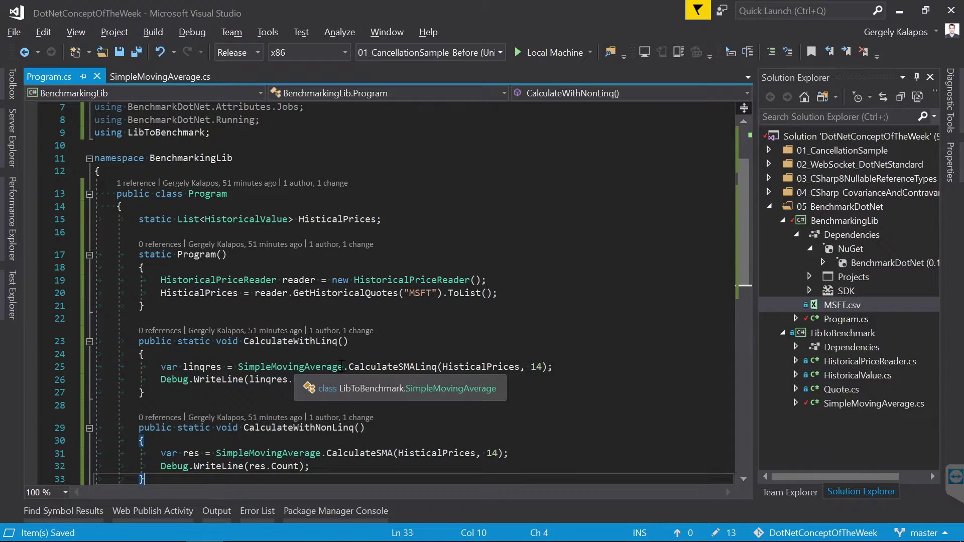
left_click_drag(349, 367, 437, 366)
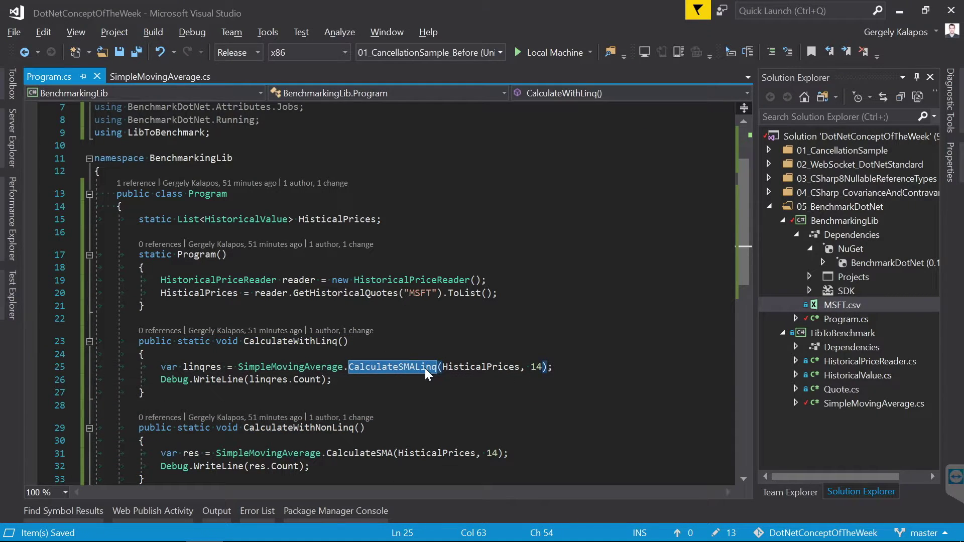
left_click(331, 455)
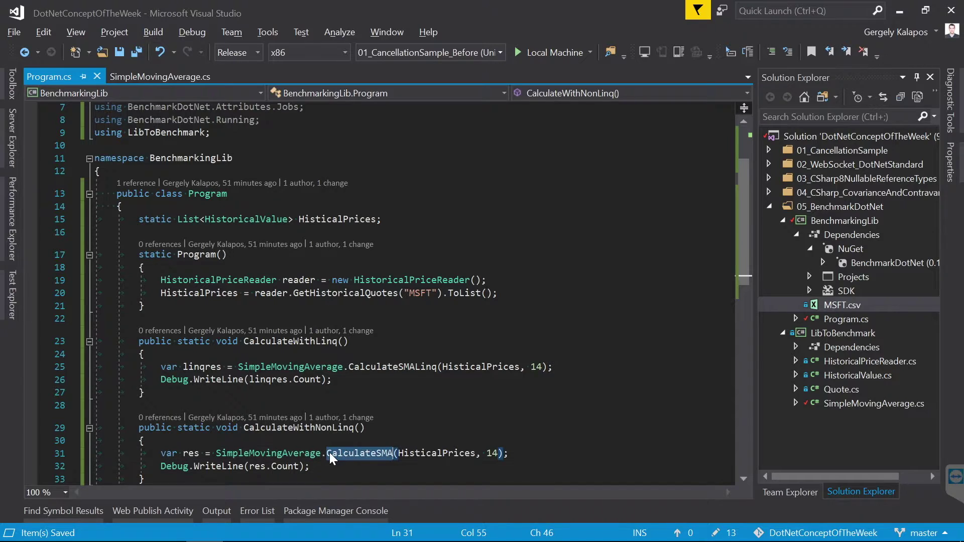
left_click_drag(327, 453, 395, 452)
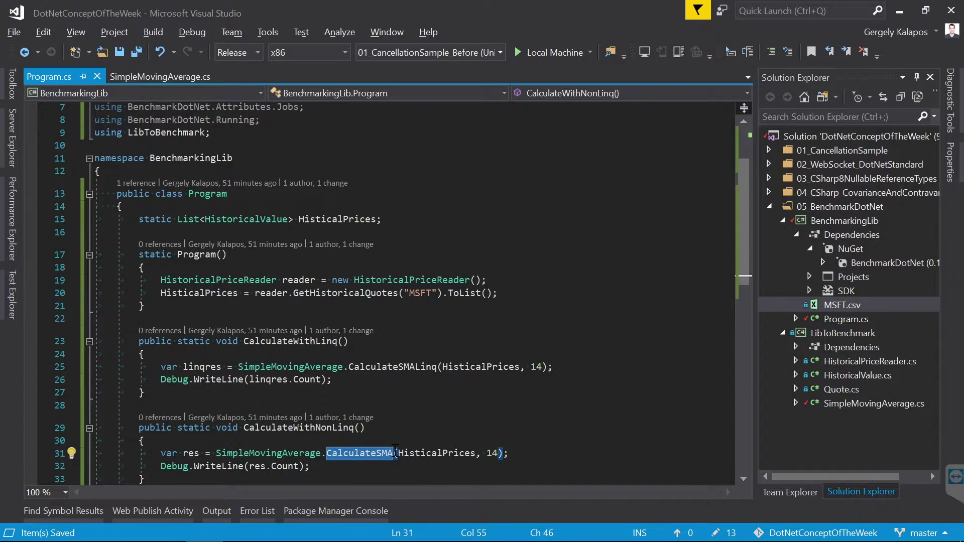
scroll(312, 378, "down", 1)
left_click(200, 307)
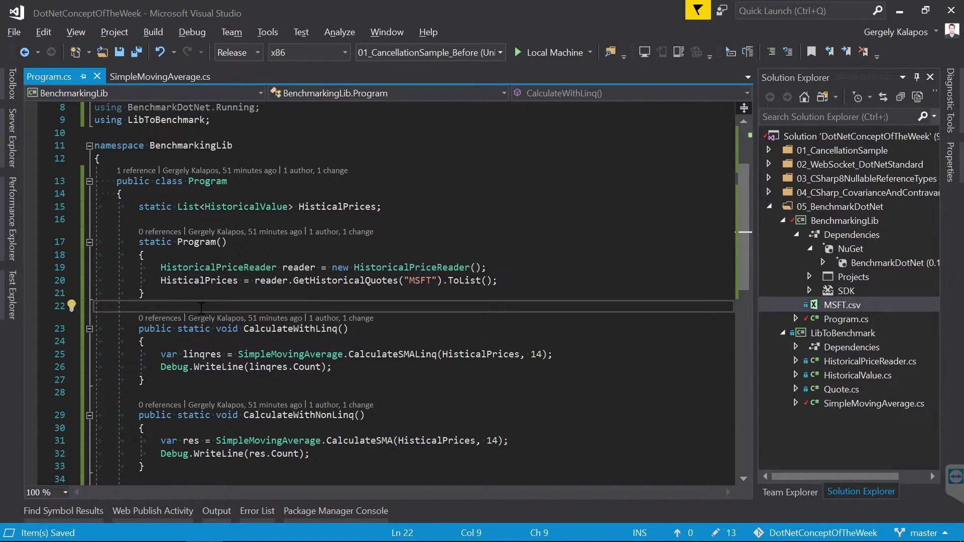
- Add the [Benchmark] attribute above CalculateWithLinq and CalculateWithNonLinq
key("Return")
type("Ben")
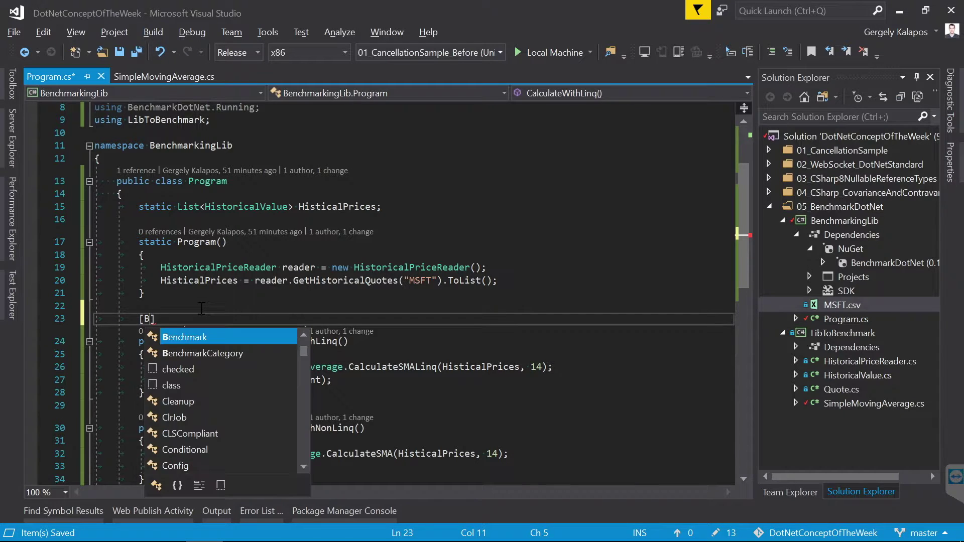
key("Tab")
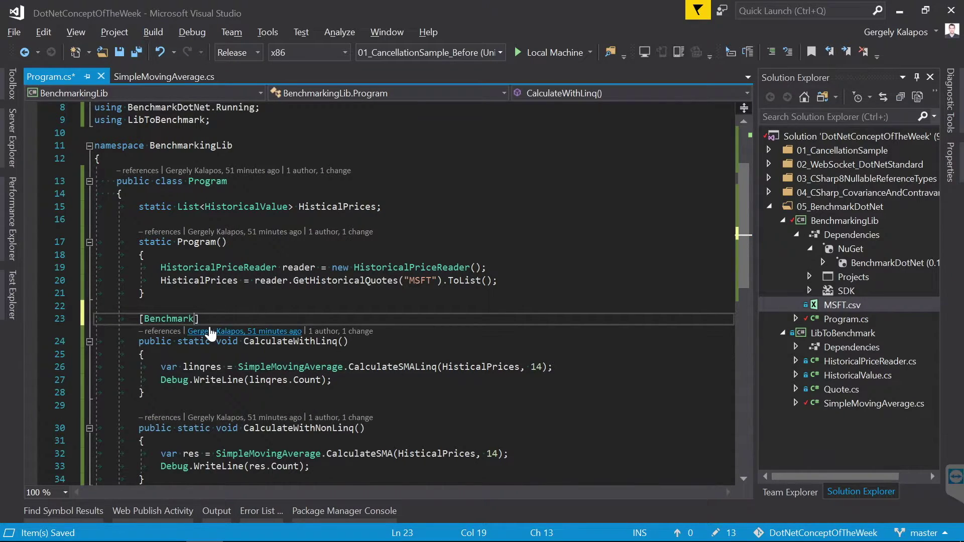
left_click_drag(199, 318, 140, 318)
key("ctrl+c")
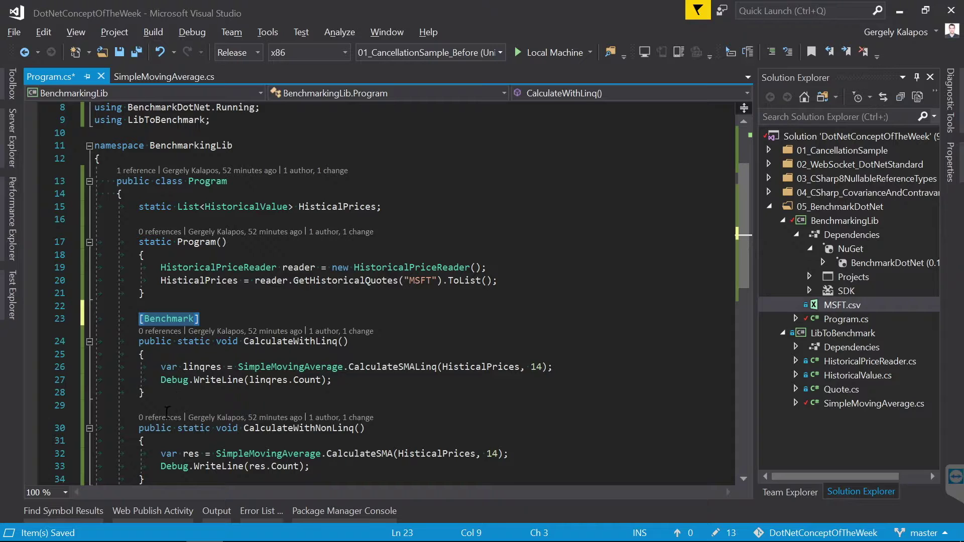
left_click(166, 407)
key("Return")
key("ctrl+v")
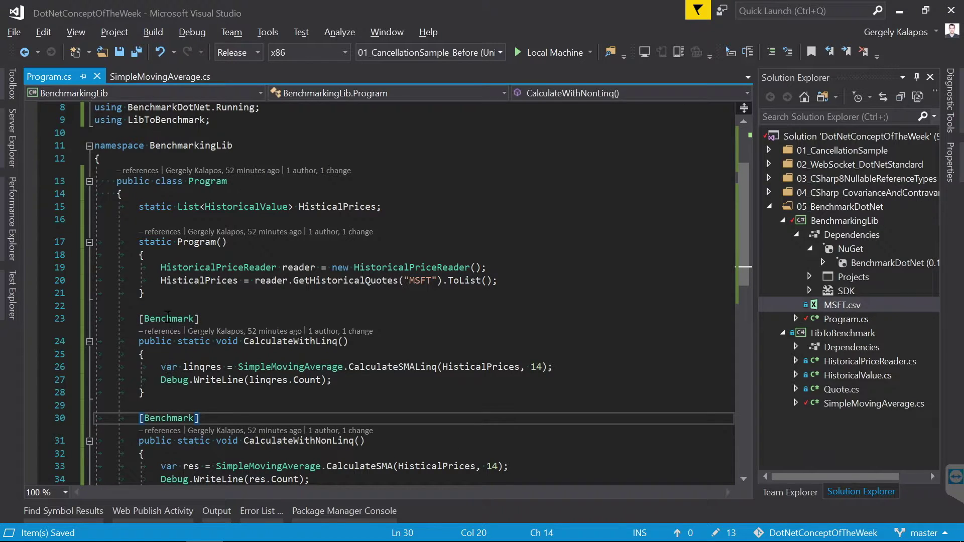
mouse_move(169, 319)
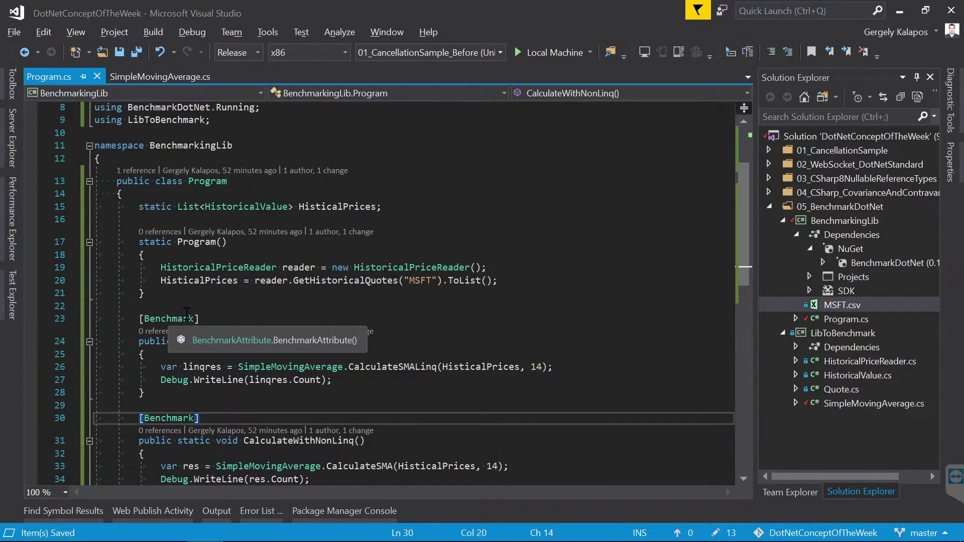
left_click_drag(140, 318, 201, 318)
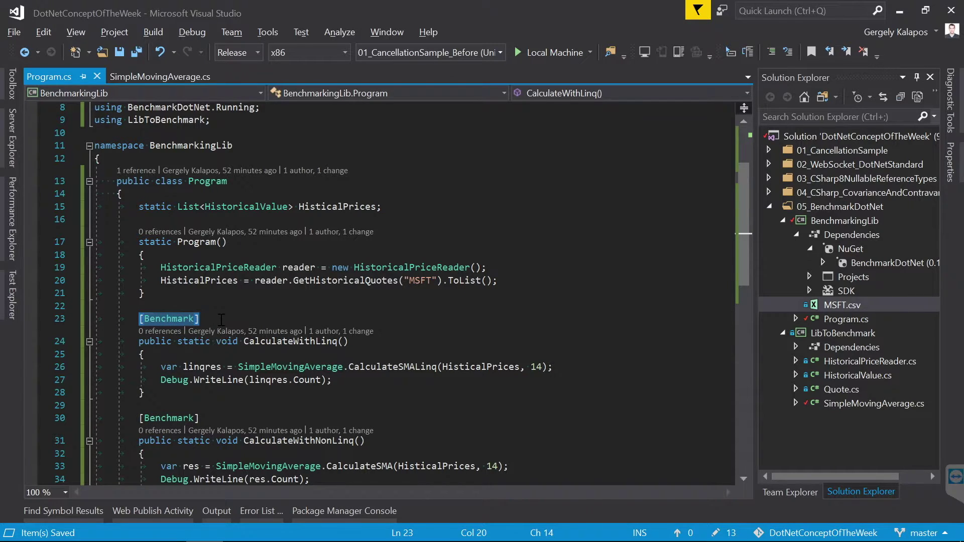
scroll(255, 311, "down", 3)
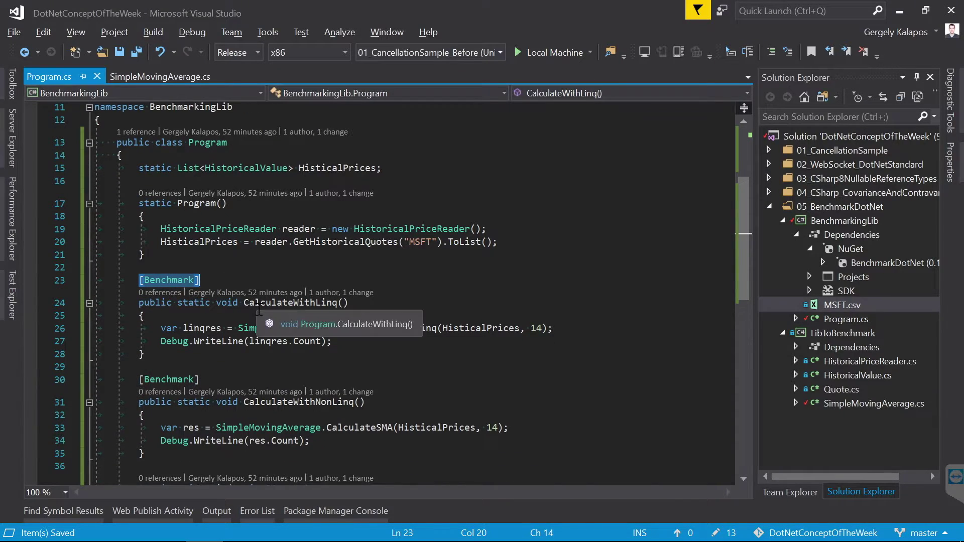
scroll(260, 313, "down", 3)
scroll(264, 316, "down", 2)
- Replace the Hello World line in Main with var summary = BenchmarkRunner.Run<Program>();
left_click_drag(160, 425, 396, 425)
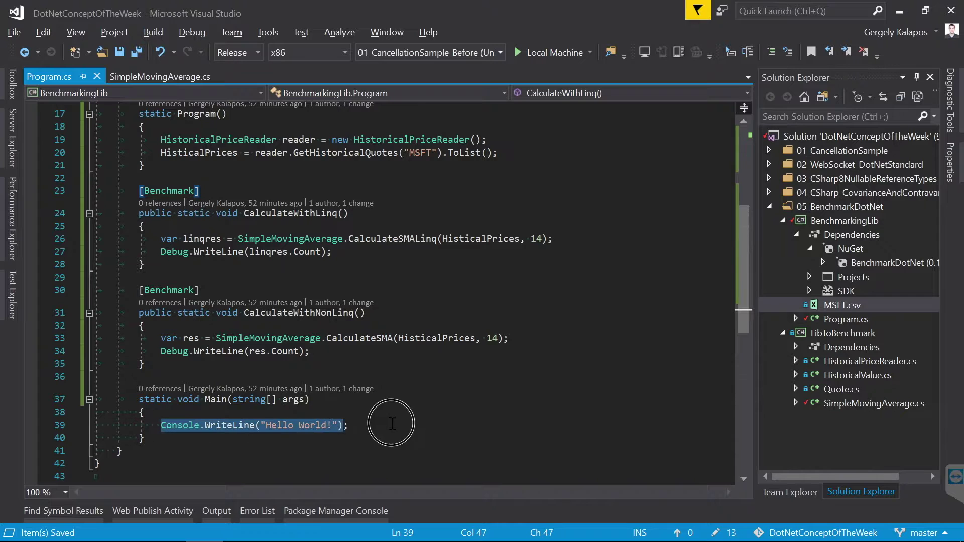
type("var summary = BenchmarkRunner.Run<Program>();")
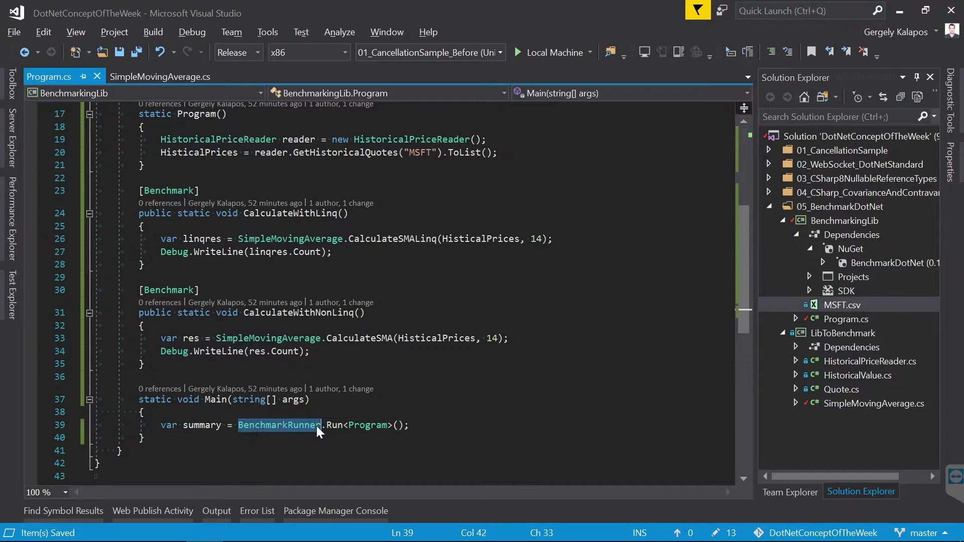
double_click(334, 425)
double_click(368, 425)
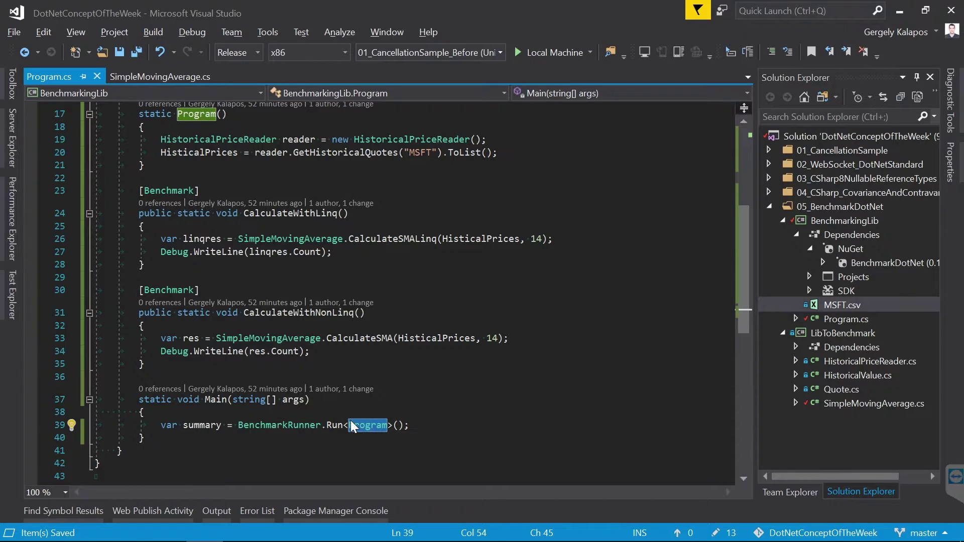
scroll(361, 425, "up", 4)
scroll(352, 422, "up", 1)
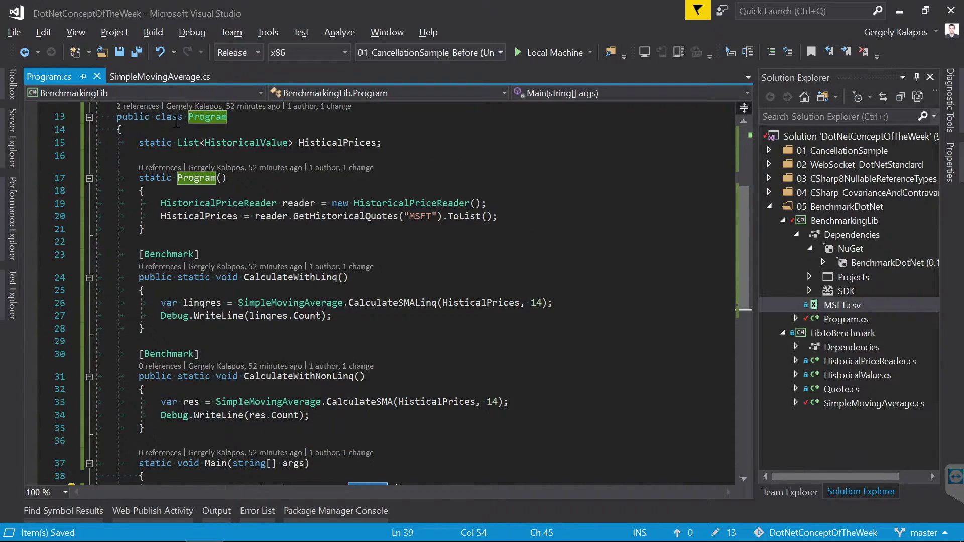
- Review the Program class, BenchmarkDotNet reference, both [Benchmark] attributes and the runner call
left_click(199, 118)
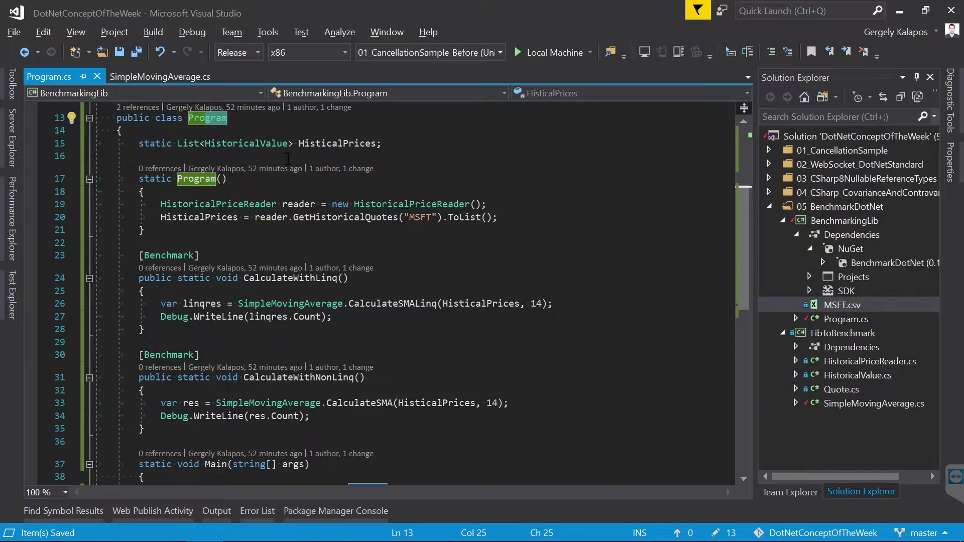
scroll(362, 277, "down", 4)
scroll(361, 277, "down", 2)
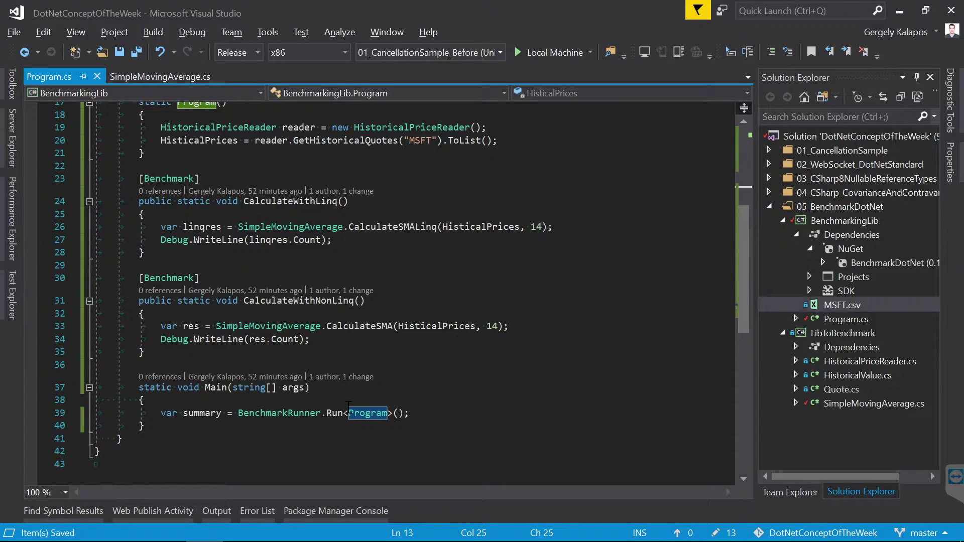
left_click(381, 400)
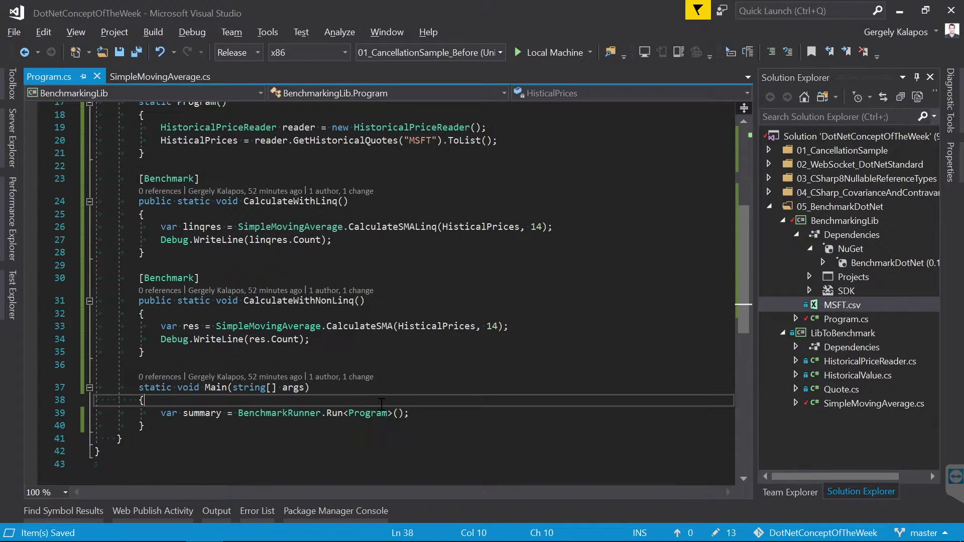
left_click(866, 262)
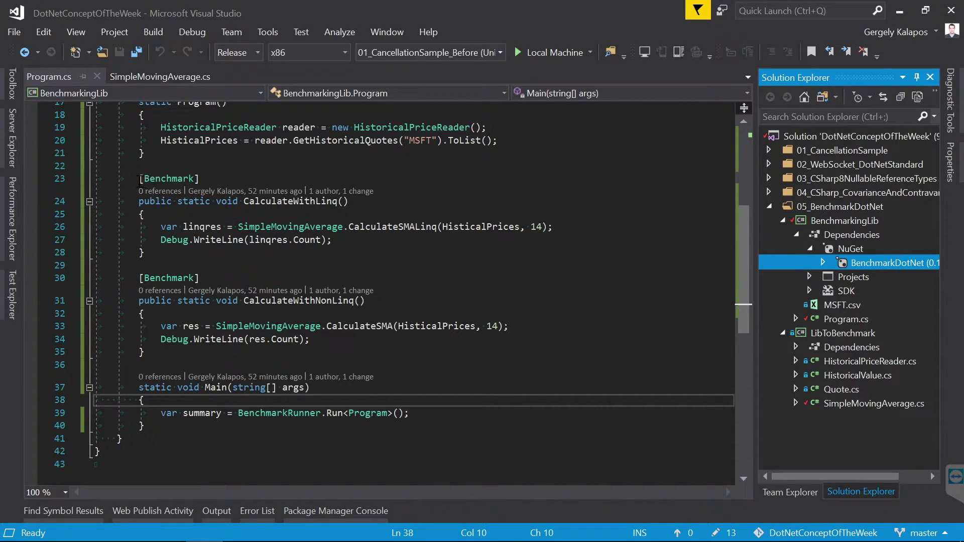
left_click_drag(139, 178, 200, 178)
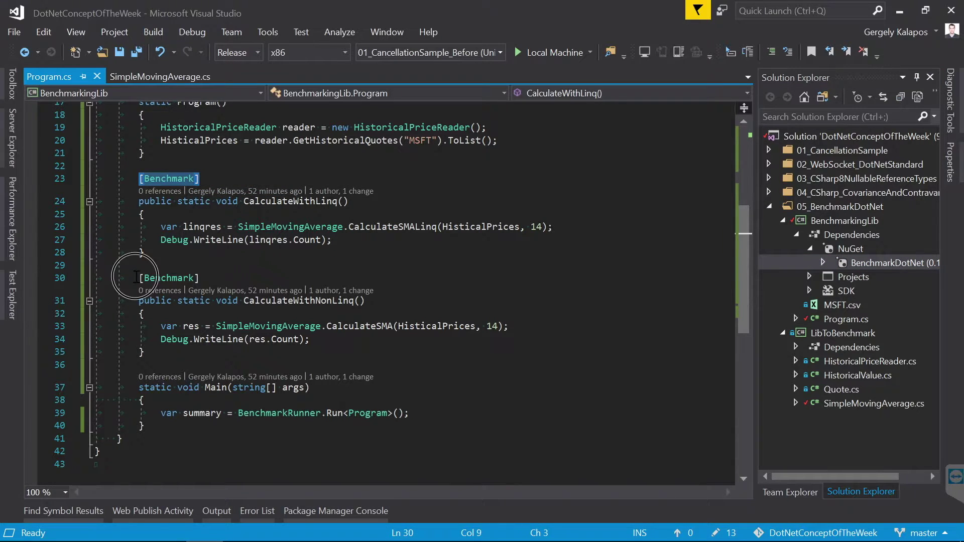
left_click_drag(139, 278, 200, 278)
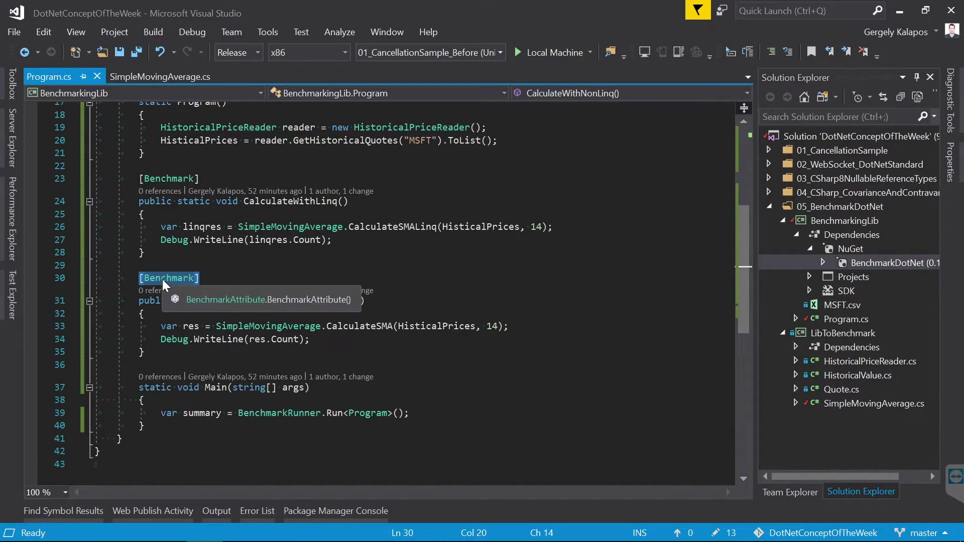
left_click(253, 413)
left_click_drag(238, 413, 413, 413)
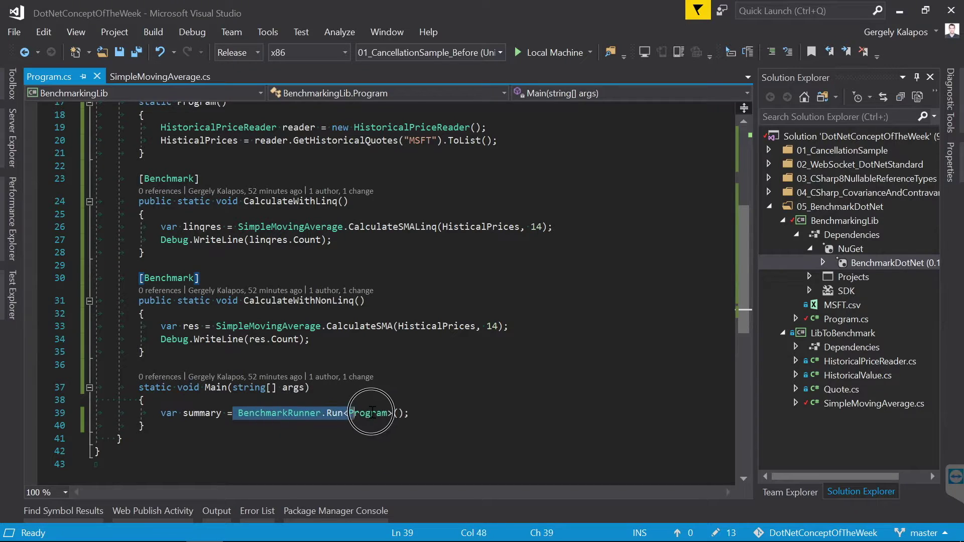
left_click(414, 412)
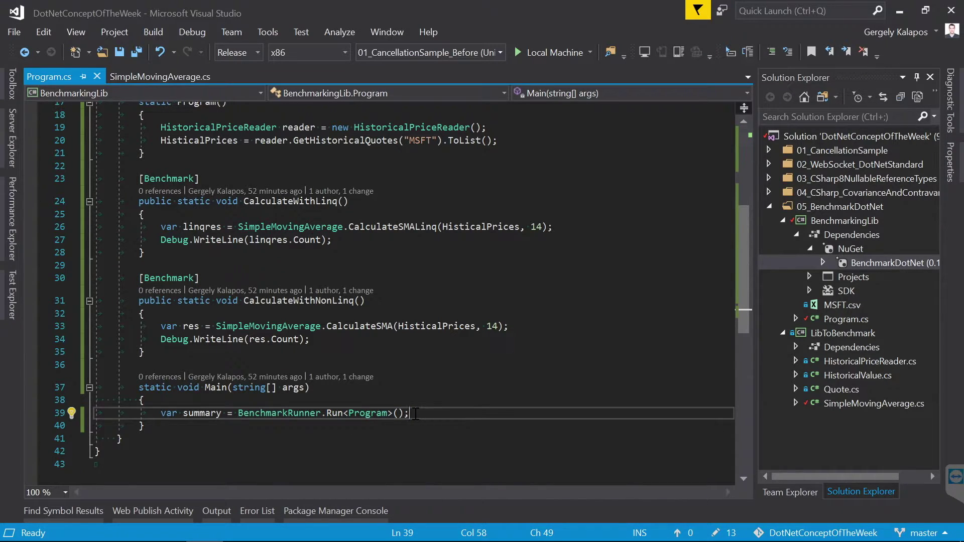
- Keep the Release configuration and start the benchmarks without debugging
left_click(257, 53)
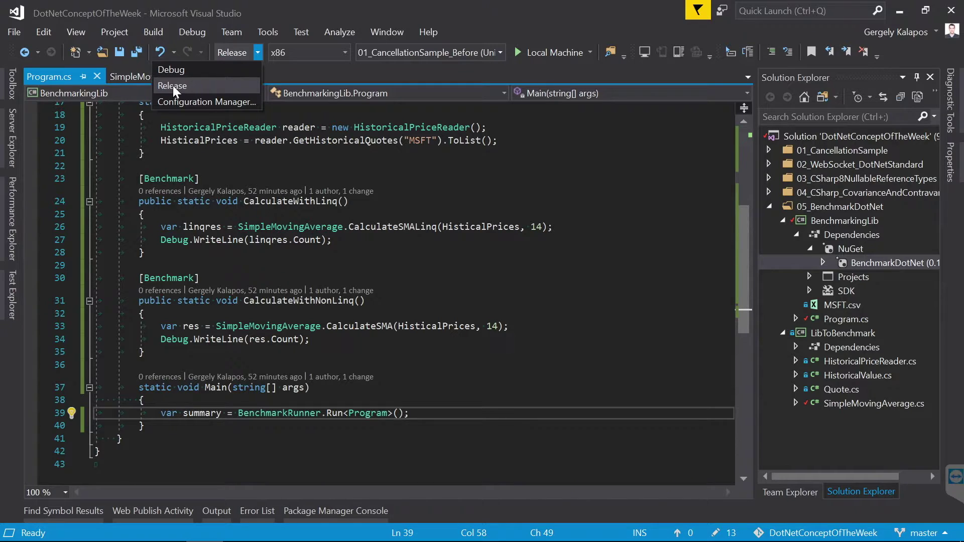
left_click(189, 86)
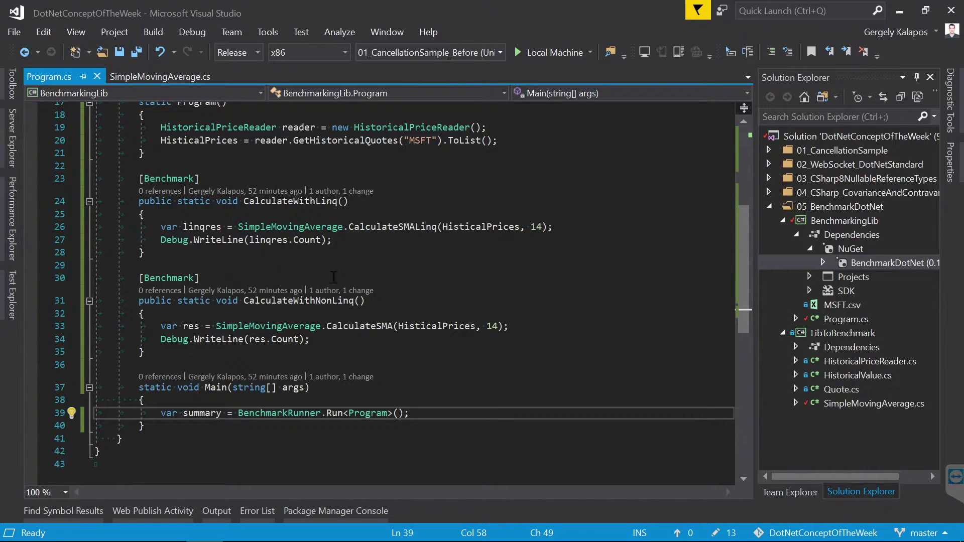
left_click(192, 31)
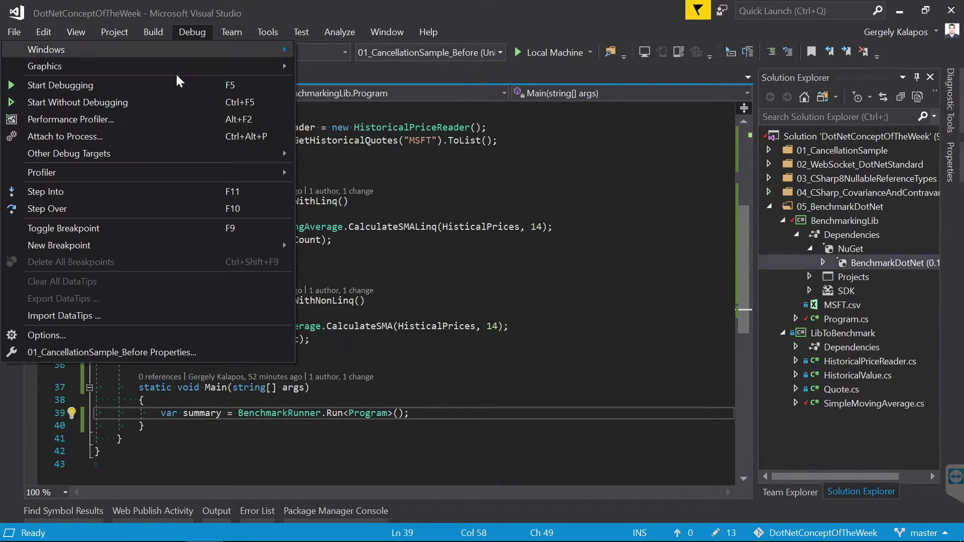
left_click(78, 102)
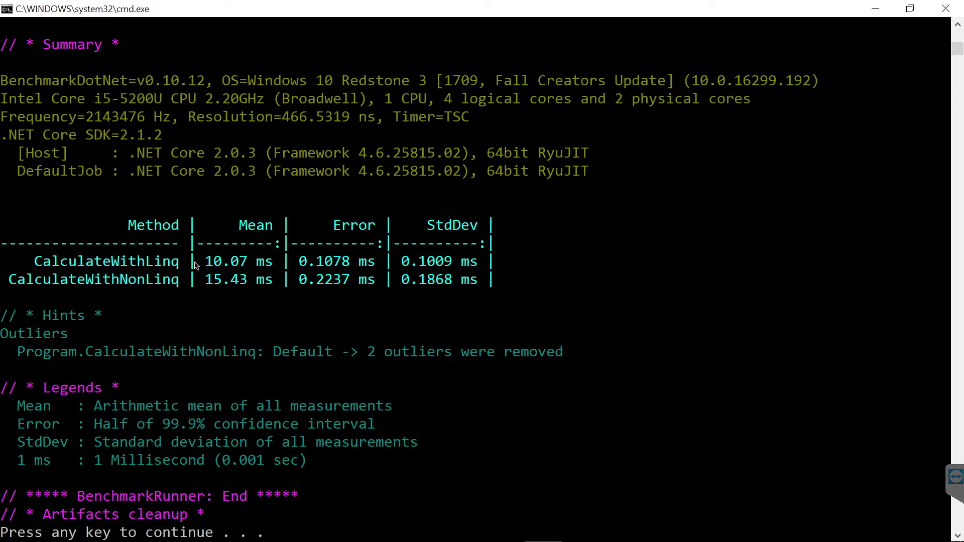
- Compare the summary table means: 10.07 ms for CalculateWithLinq versus 15.43 ms for CalculateWithNonLinq
left_click(243, 272)
left_click_drag(97, 261, 264, 262)
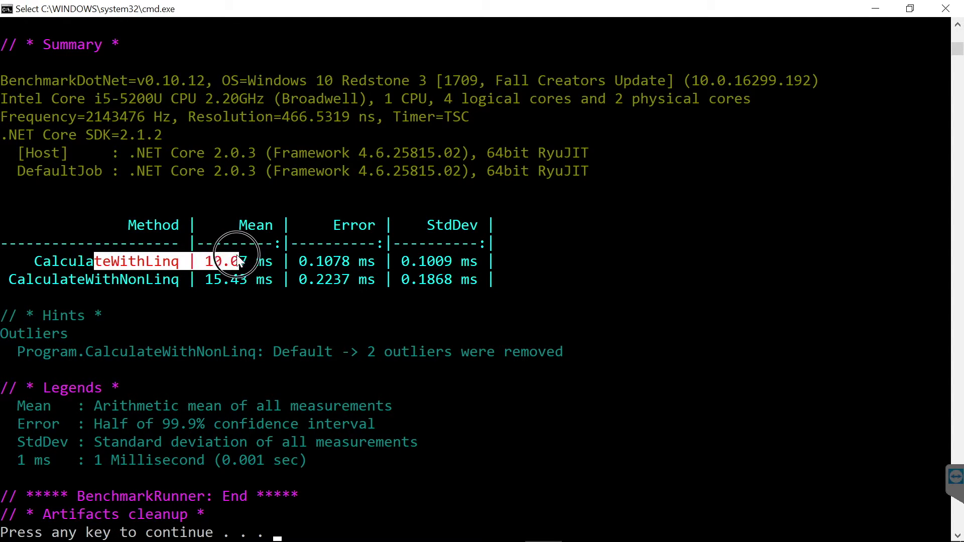
mouse_move(201, 279)
left_mouse_down()
mouse_move(242, 281)
mouse_move(208, 264)
left_mouse_up()
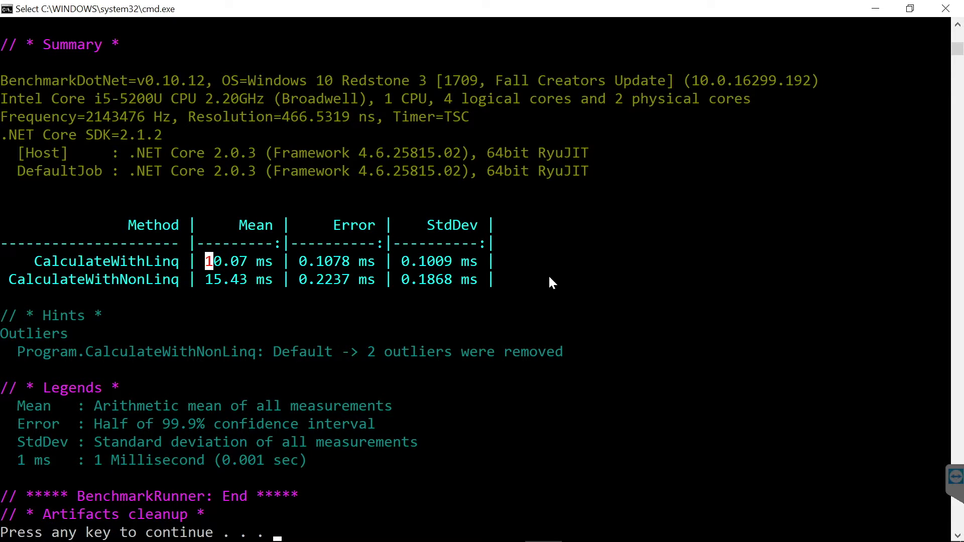
left_click_drag(547, 279, 61, 215)
left_click(64, 206)
left_click(587, 296)
left_click_drag(9, 279, 118, 279)
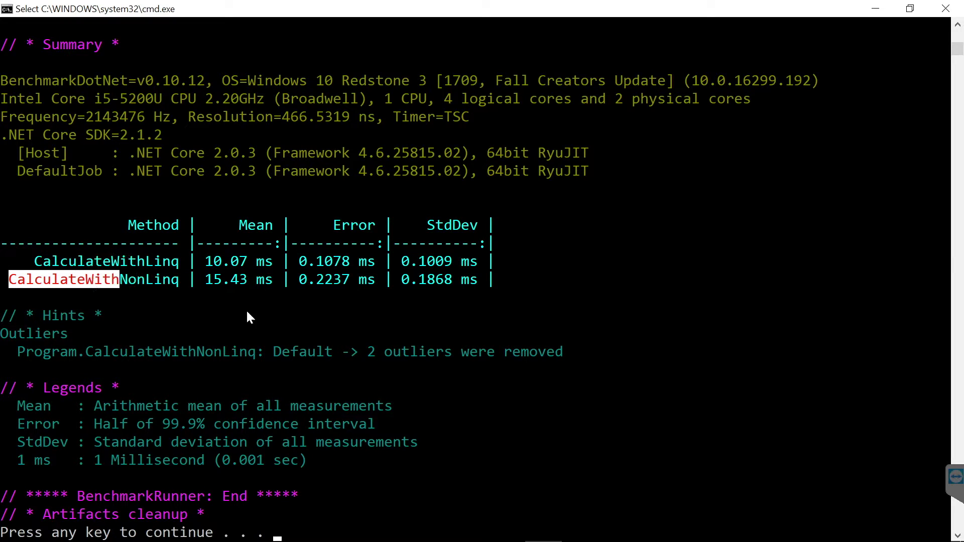
left_click(294, 316)
key("Escape")
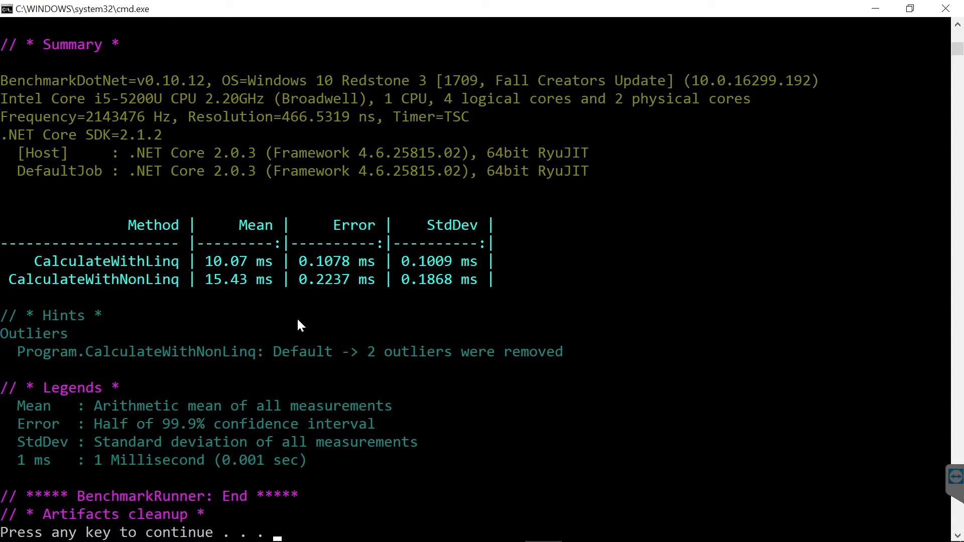
- Close the console and add [MemoryDiagnoser] above public class Program, saving Program.cs
key("Return")
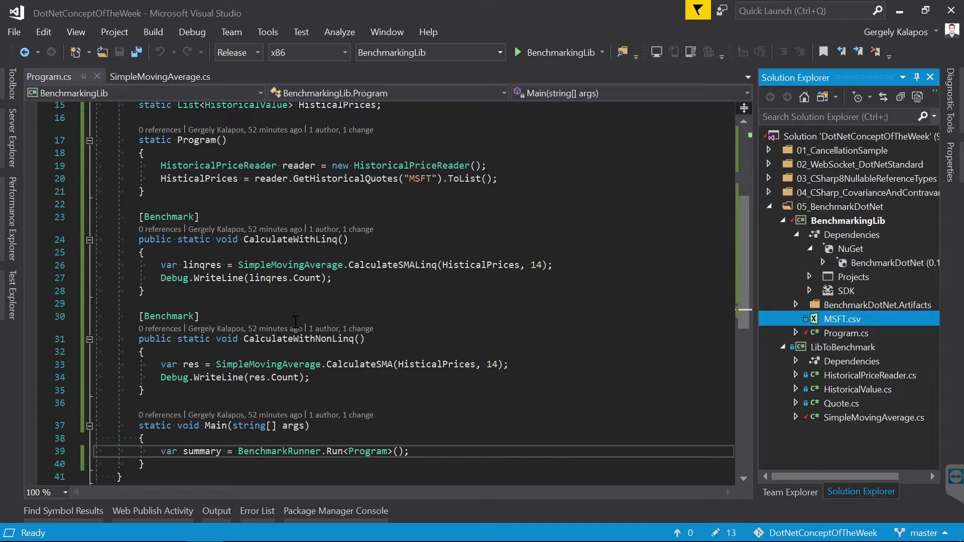
scroll(296, 324, "up", 5)
left_click(196, 150)
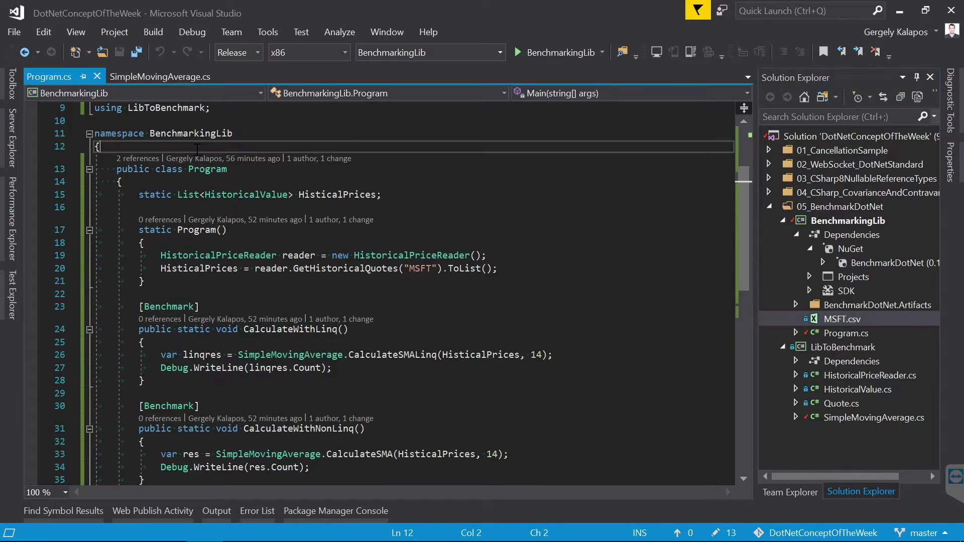
key("Return")
type("[")
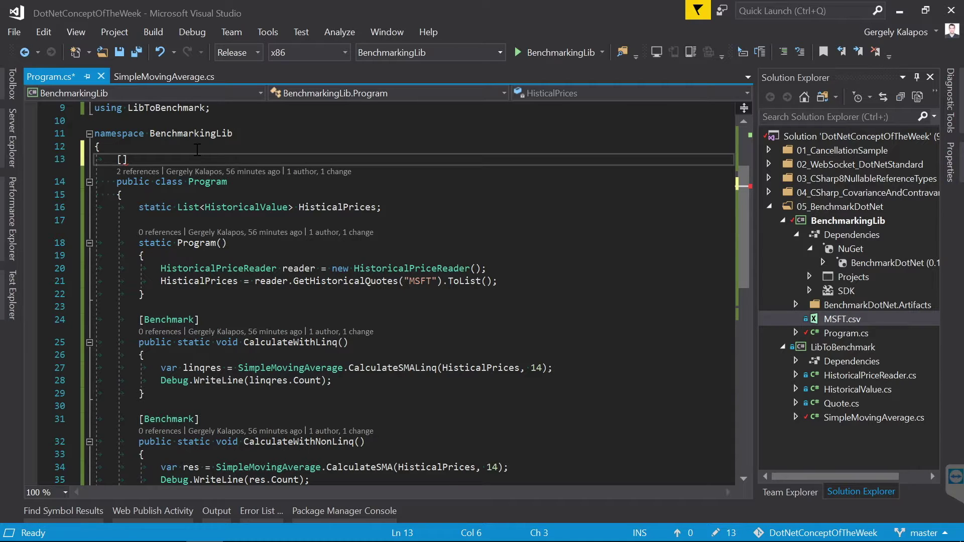
type("Mem")
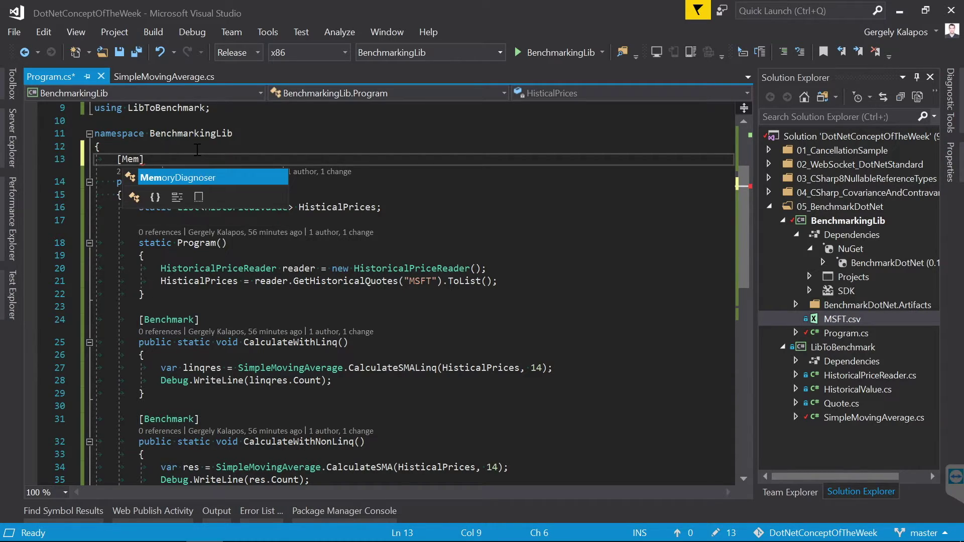
key("Tab")
key("ctrl+s")
scroll(376, 264, "up", 1)
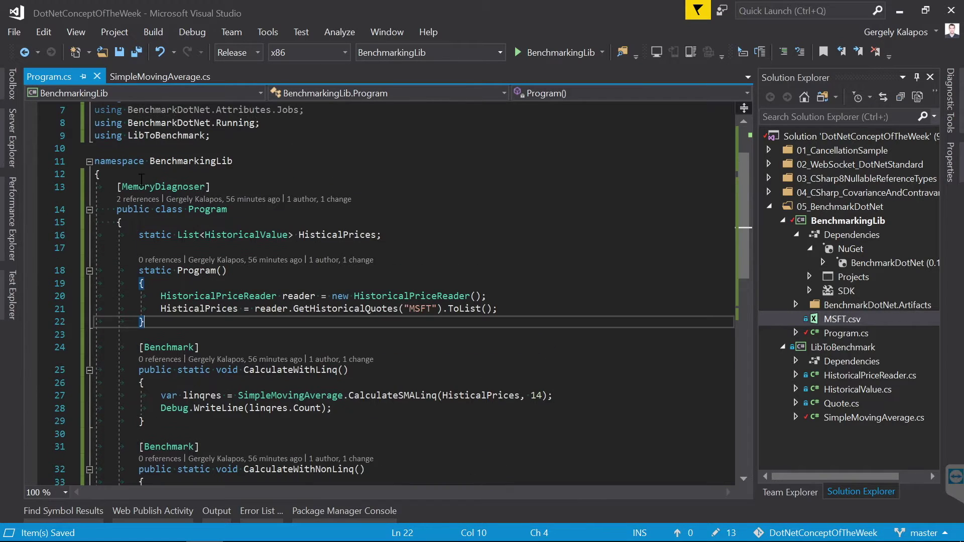
- Review the MemoryDiagnoser attribute on Program and rerun the benchmarks without debugging
left_click_drag(103, 184, 254, 189)
double_click(198, 209)
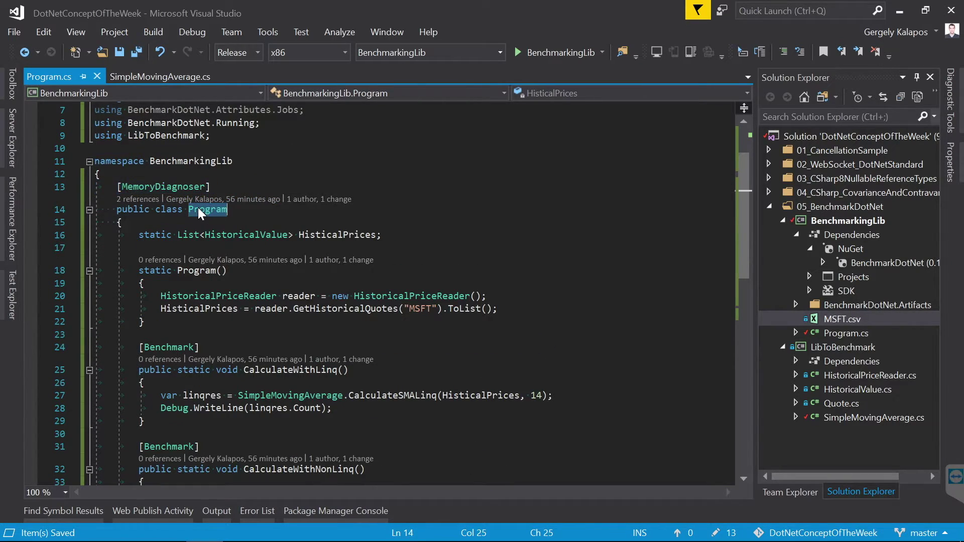
scroll(204, 206, "down", 1)
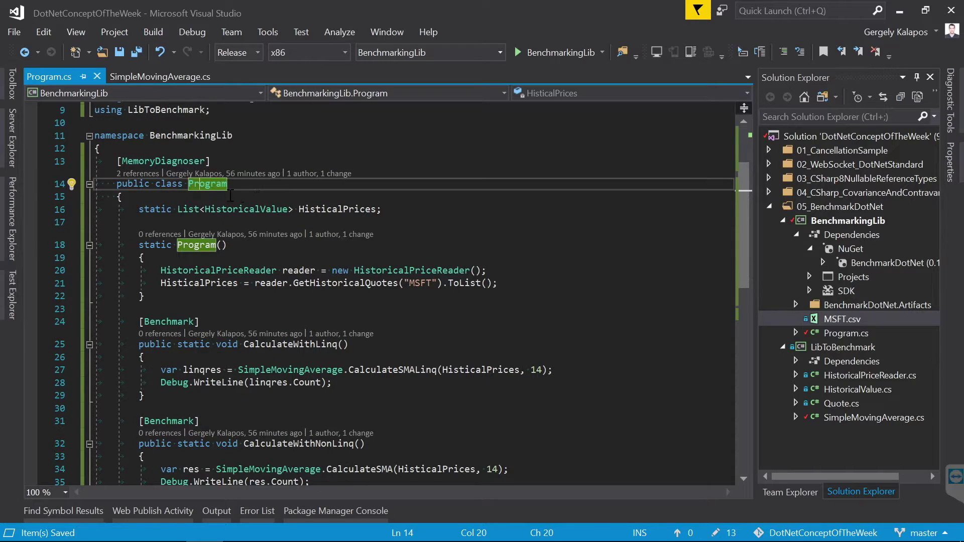
left_click(273, 198)
left_click(256, 160)
left_click(191, 32)
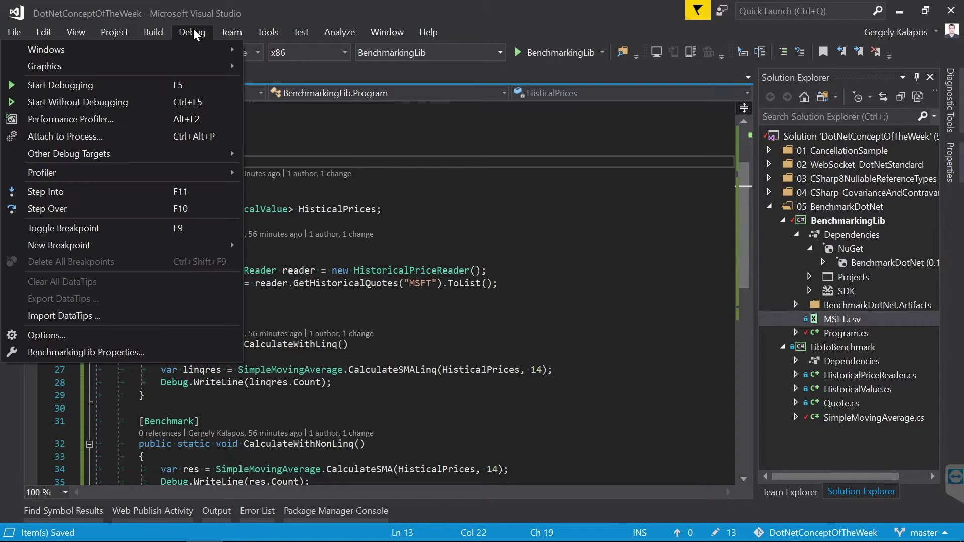
left_click(160, 106)
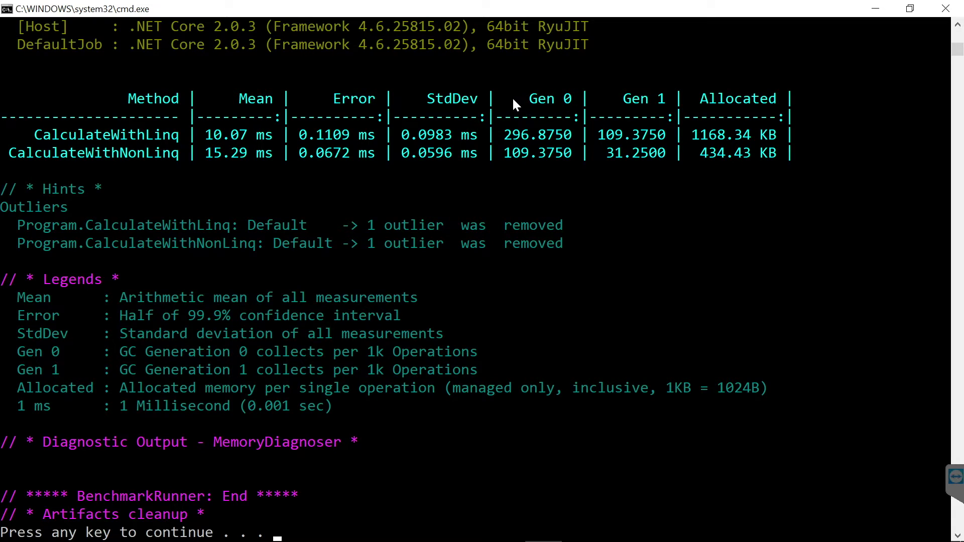
- Review the Allocated column (434.43 KB without LINQ) and the Gen 0/Gen 1 collection counts
left_click_drag(527, 99, 776, 98)
left_click_drag(685, 99, 774, 99)
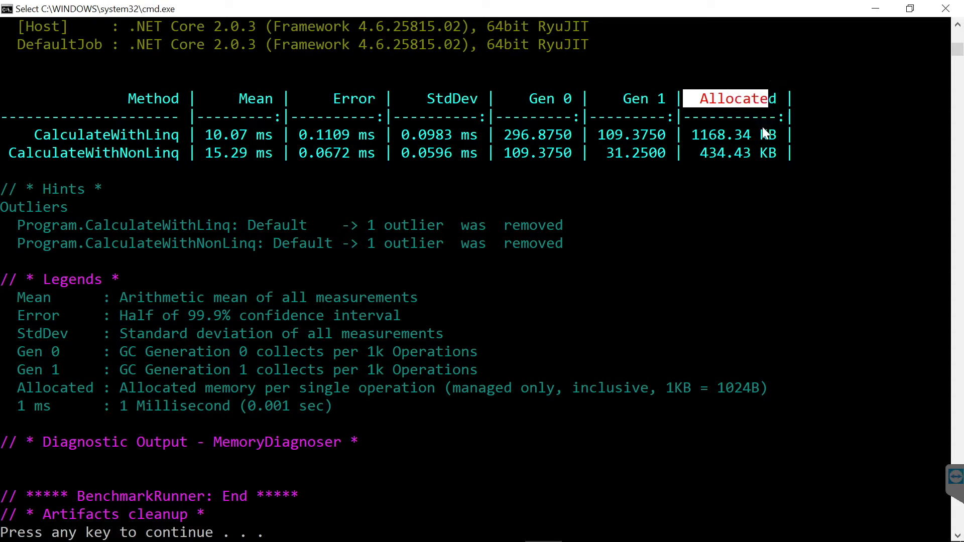
left_click_drag(691, 134, 751, 134)
left_click_drag(700, 153, 744, 154)
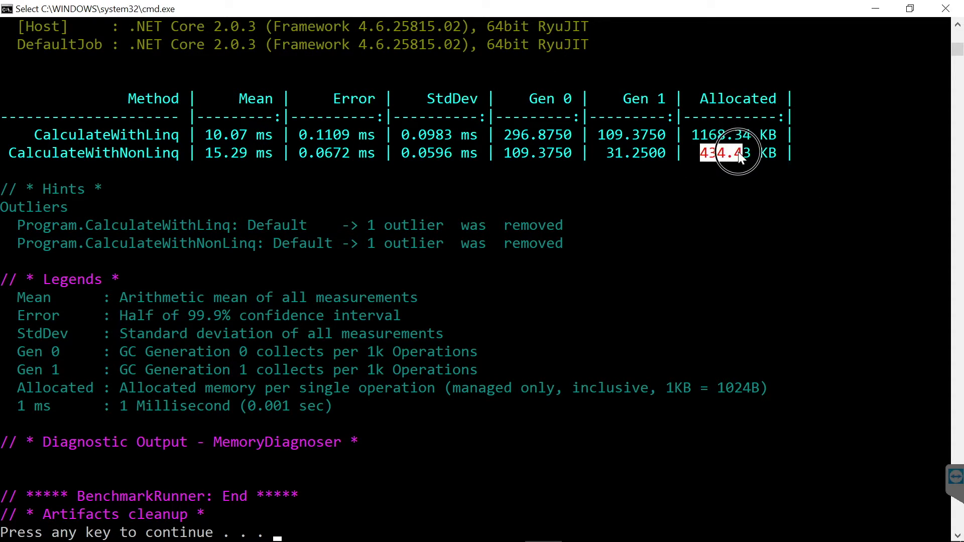
left_click_drag(519, 98, 652, 101)
left_click_drag(537, 134, 682, 158)
left_click(686, 174)
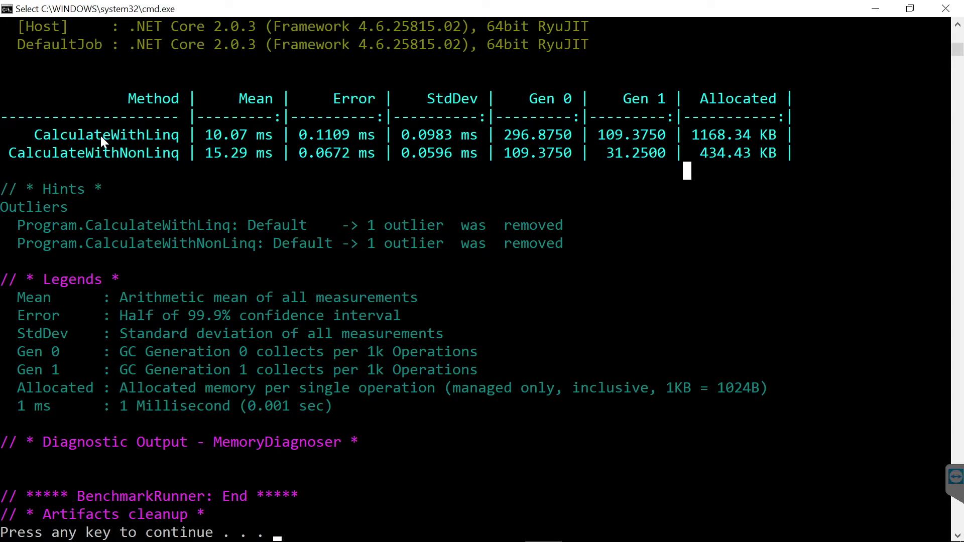
- Review CalculateWithLinq's 1168.34 KB allocation and 10.07 ms mean, then close the console
left_click_drag(93, 134, 776, 132)
left_click(775, 132)
left_click_drag(692, 134, 755, 137)
left_click_drag(205, 134, 259, 137)
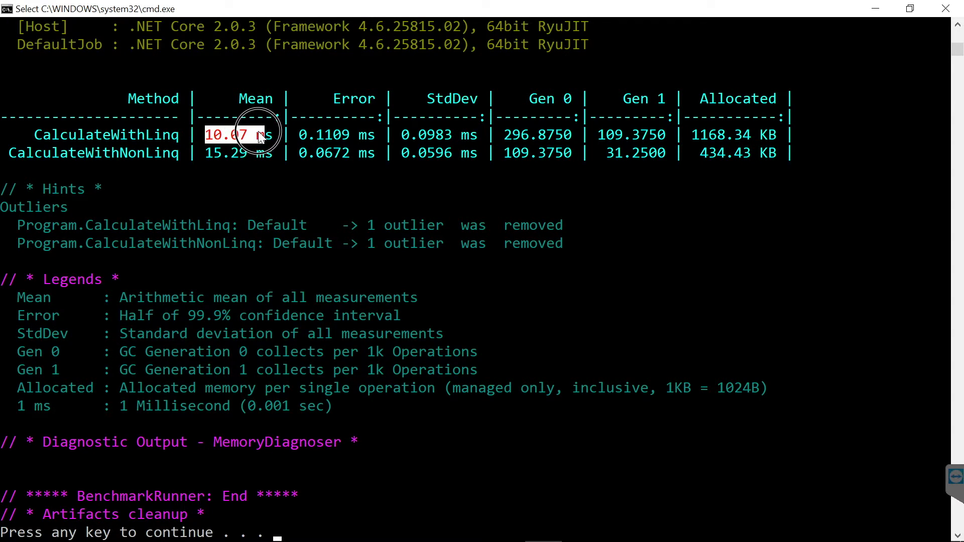
left_click(497, 176)
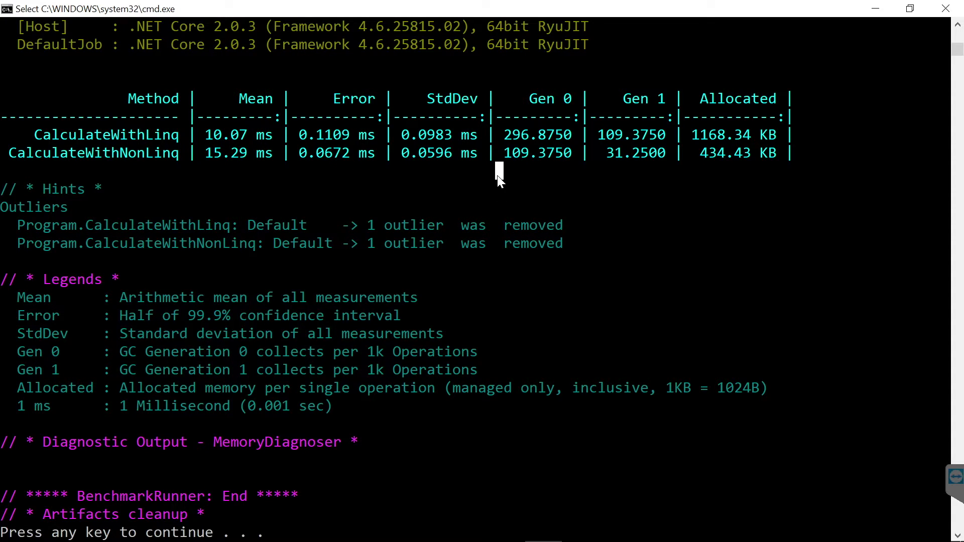
key("alt+Tab")
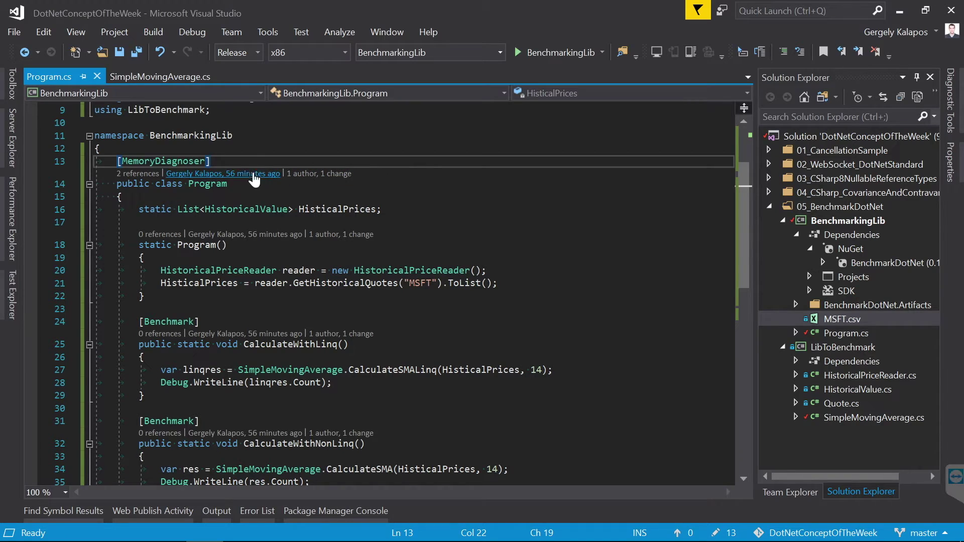
- Add a [ClrJob, CoreJob] attribute line beneath [MemoryDiagnoser] on the Program class
left_click(247, 164)
key("Return")
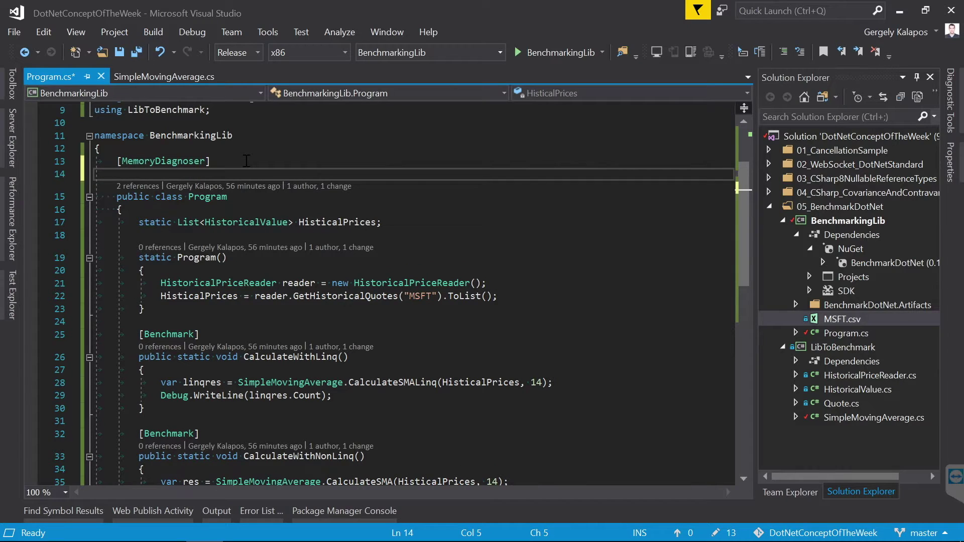
type("[]")
key("BackSpace")
type("Clr")
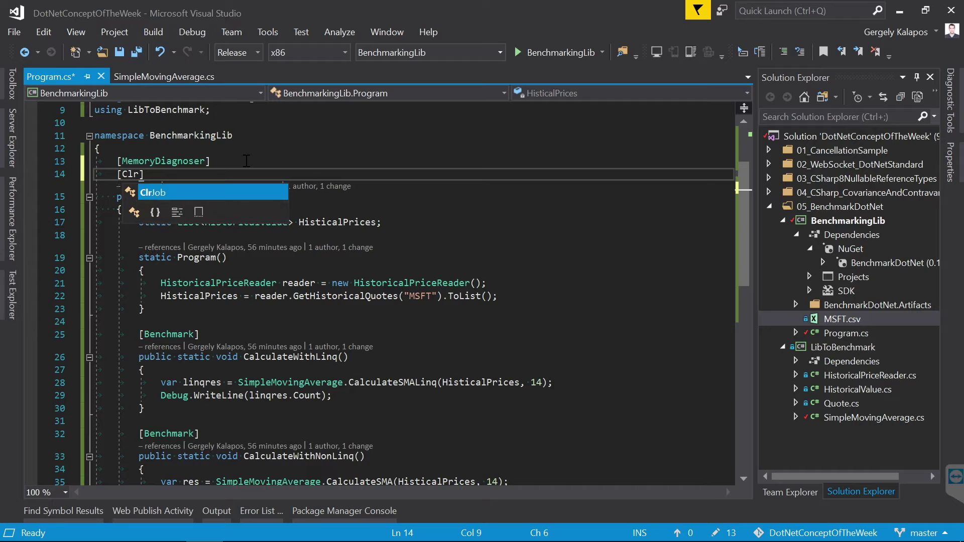
type("Job")
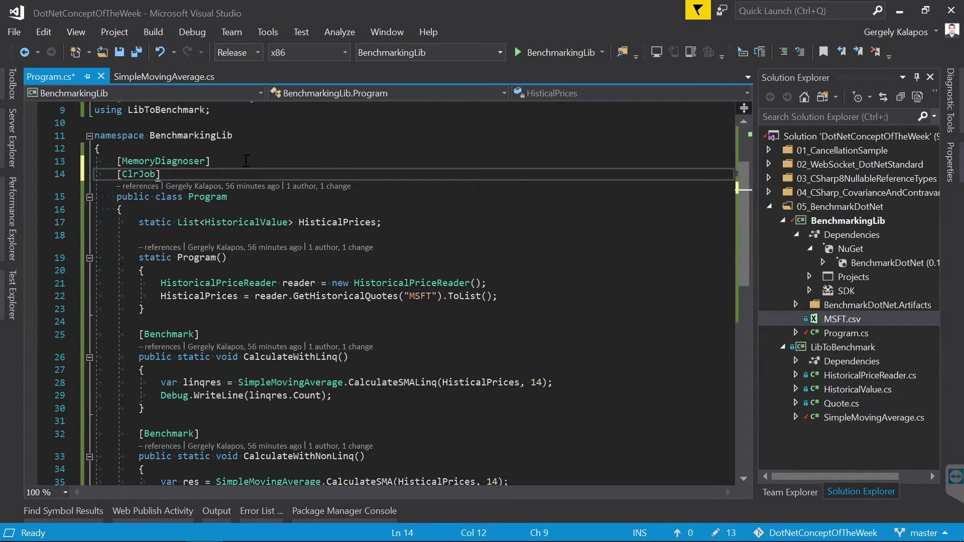
left_click_drag(127, 160, 155, 173)
left_click(154, 173)
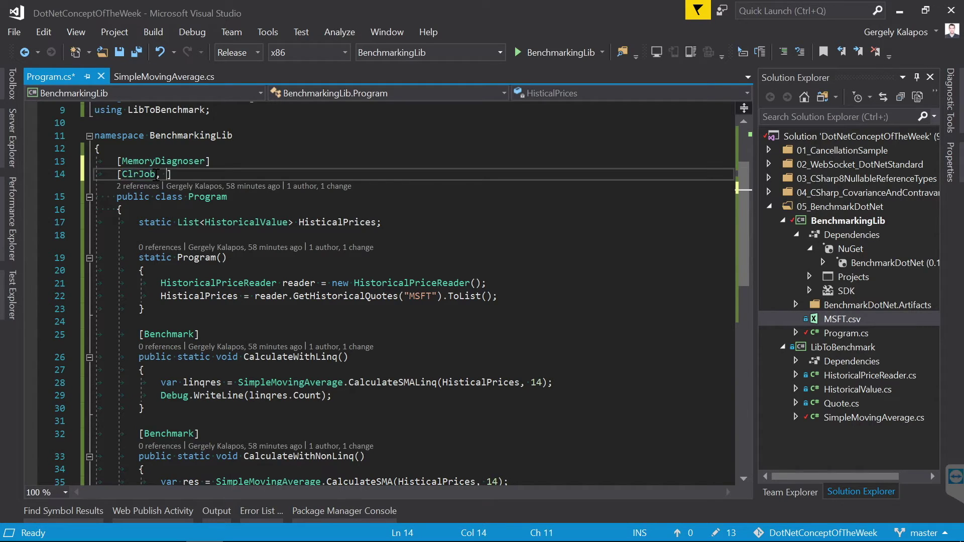
type(", Cire")
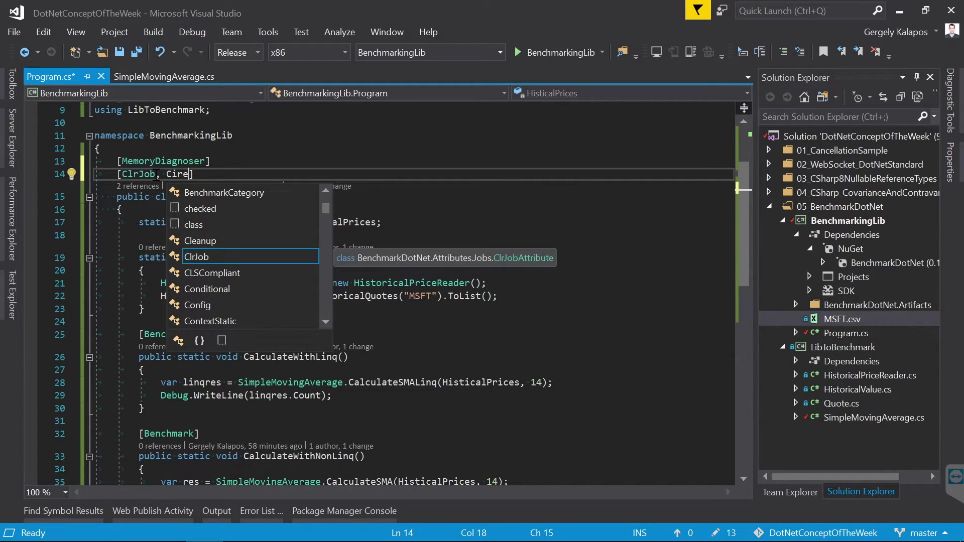
key("BackSpace")
key("BackSpace")
key("BackSpace")
type("ore")
key("Tab")
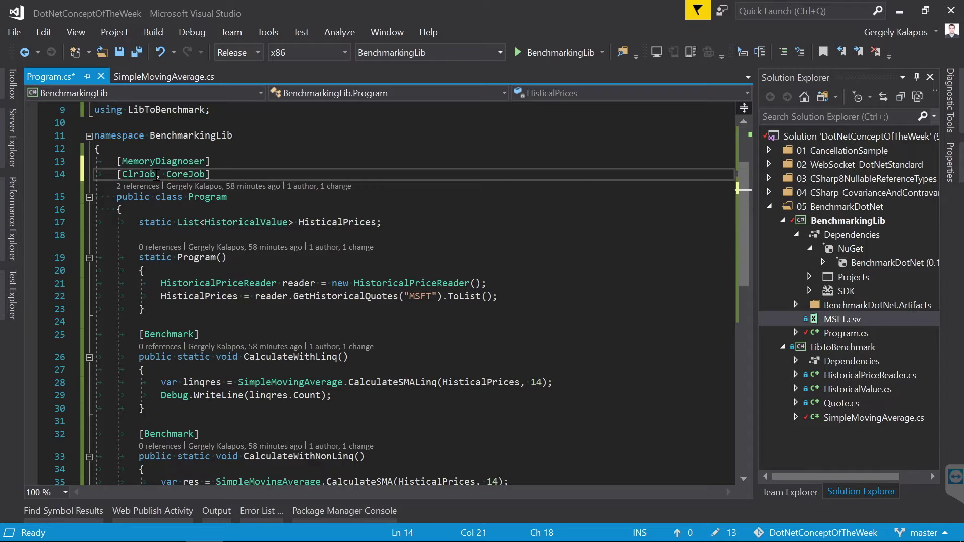
- Point out the CoreJob and ClrJob attributes and collapse the NuGet dependency list
double_click(186, 174)
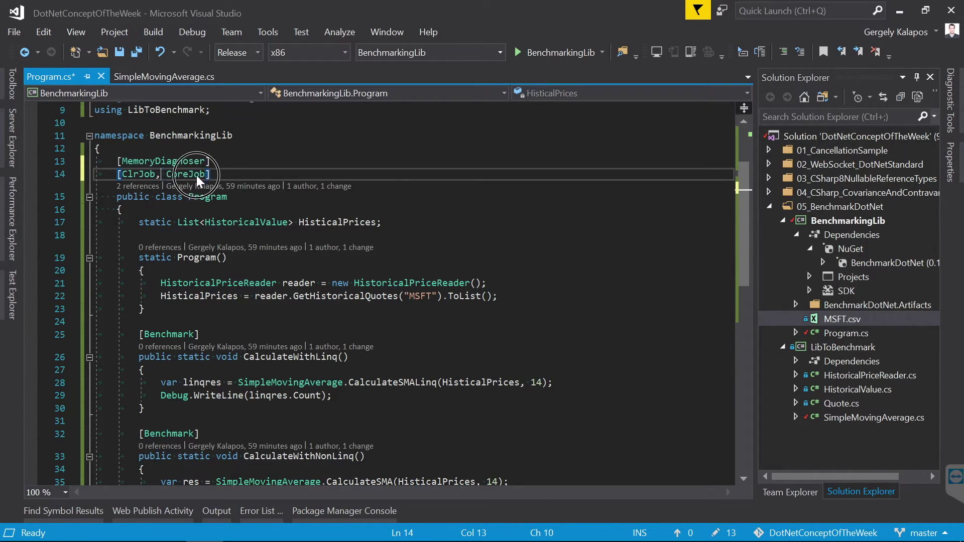
double_click(134, 174)
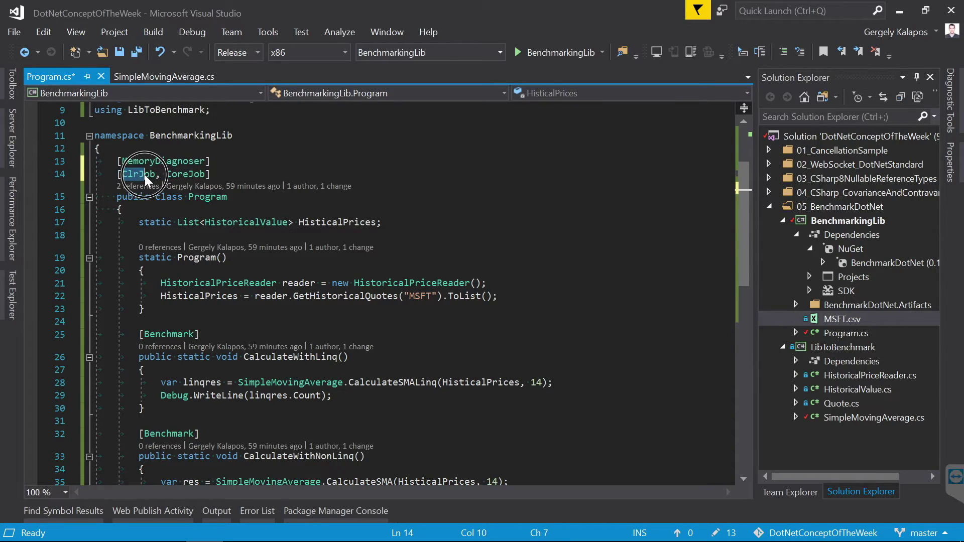
left_click(265, 174)
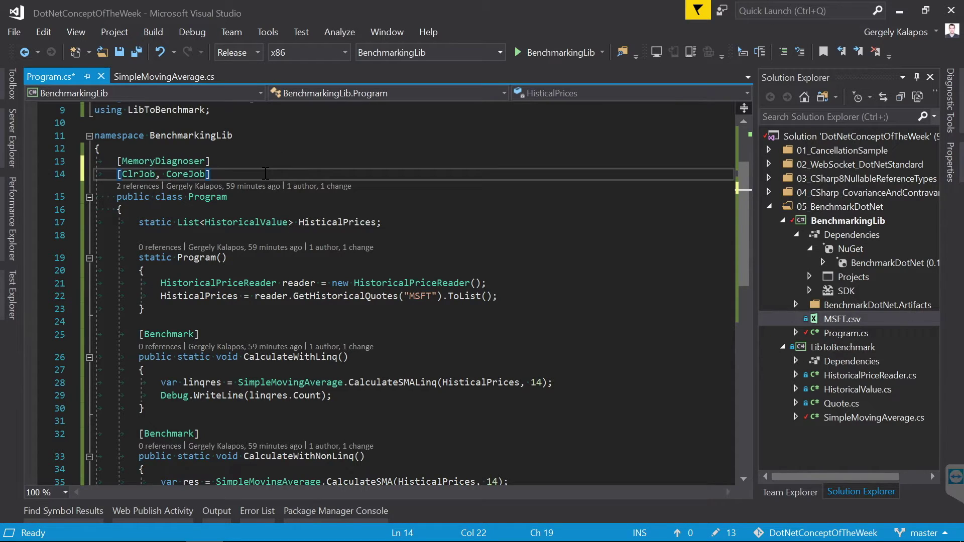
left_click(822, 248)
- Open BenchmarkingLib.csproj for editing from the project's context menu
right_click(815, 222)
left_click(876, 222)
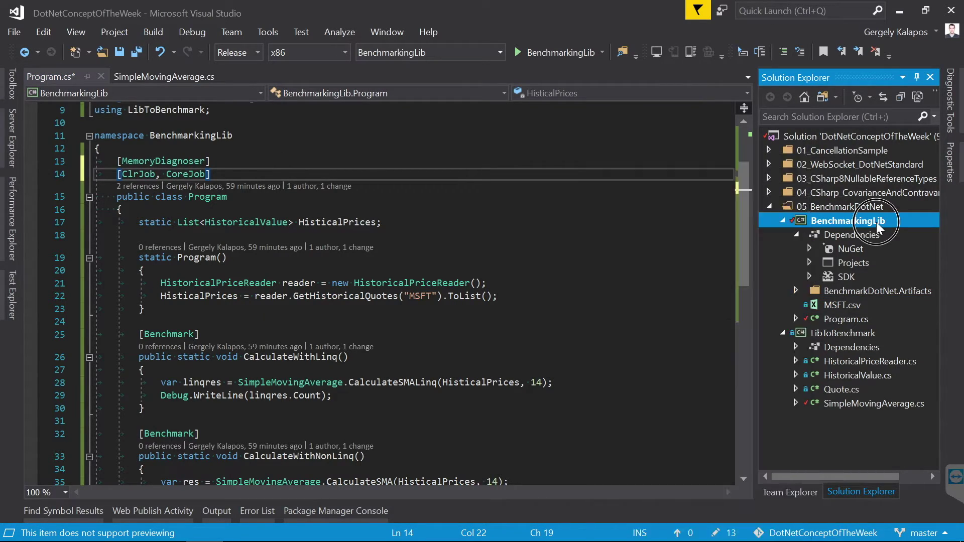
right_click(839, 221)
left_click(128, 174)
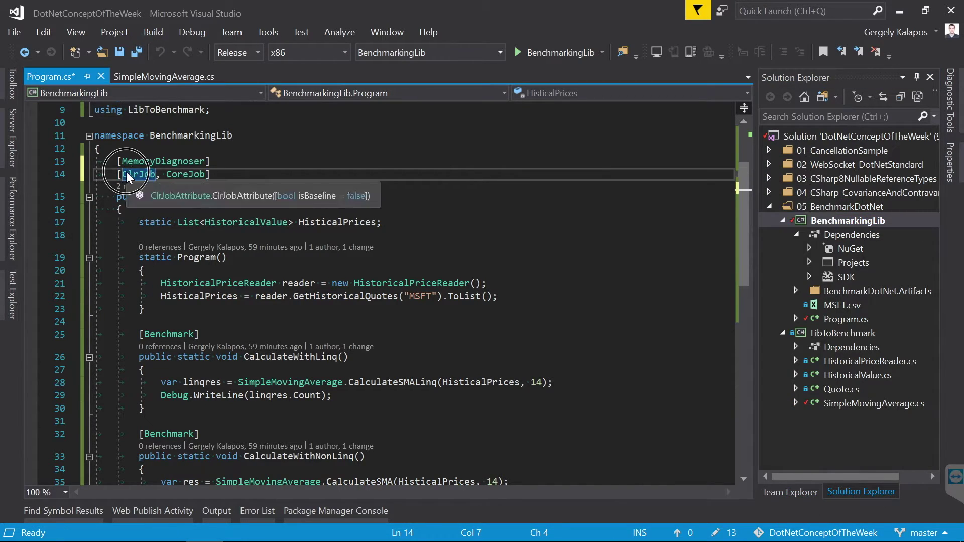
double_click(139, 175)
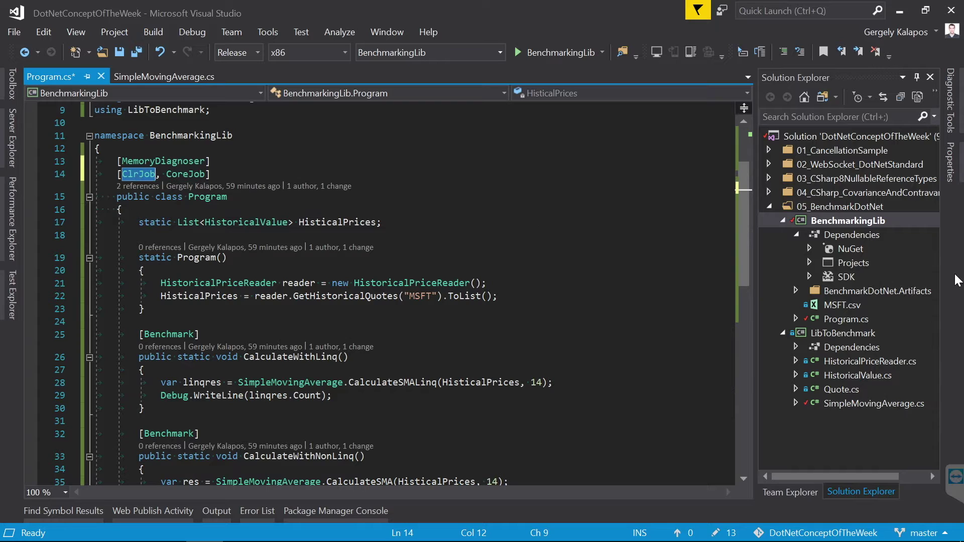
right_click(850, 224)
left_click(722, 291)
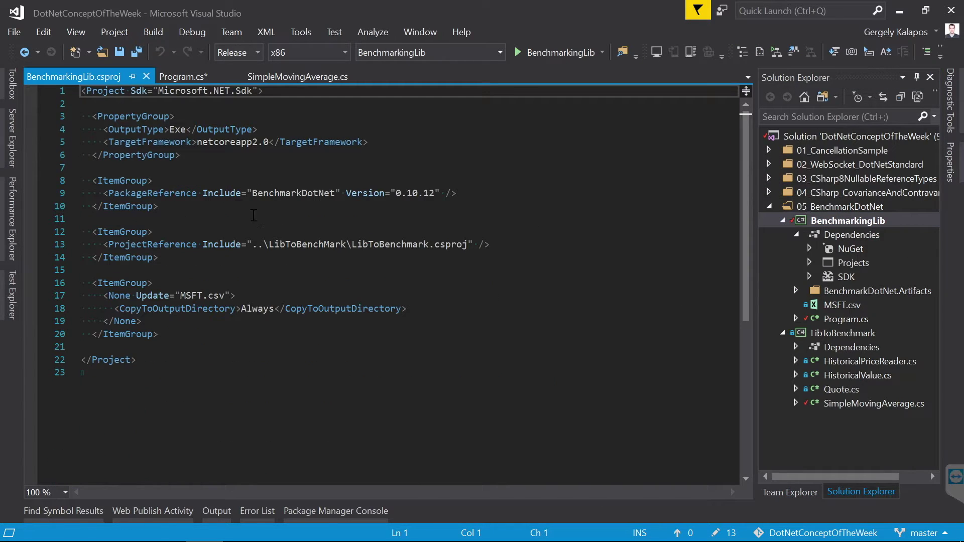
- Change TargetFramework to TargetFrameworks with netcoreapp2.0;net462, save all and reload the projects
left_click(197, 143)
type("s")
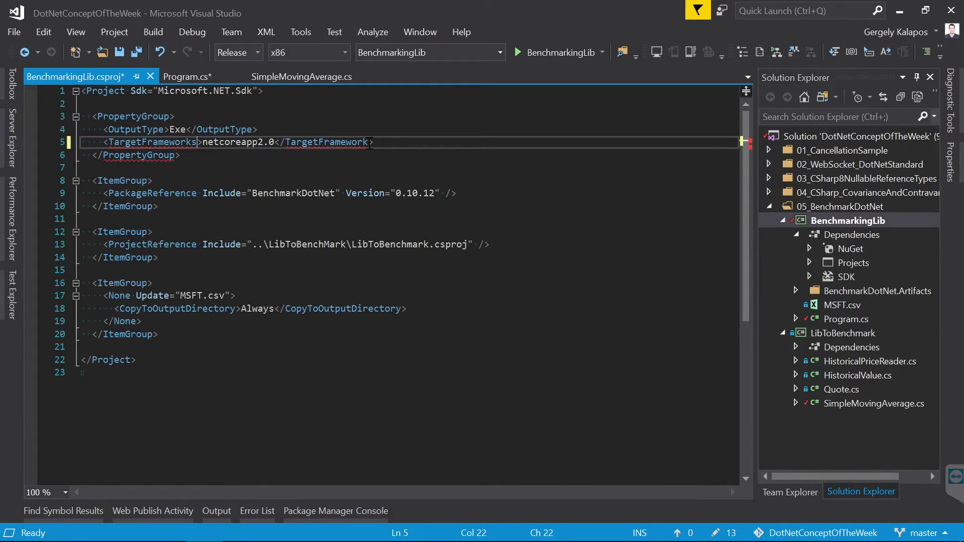
left_click(370, 143)
type("s")
left_click(273, 143)
type(";net462")
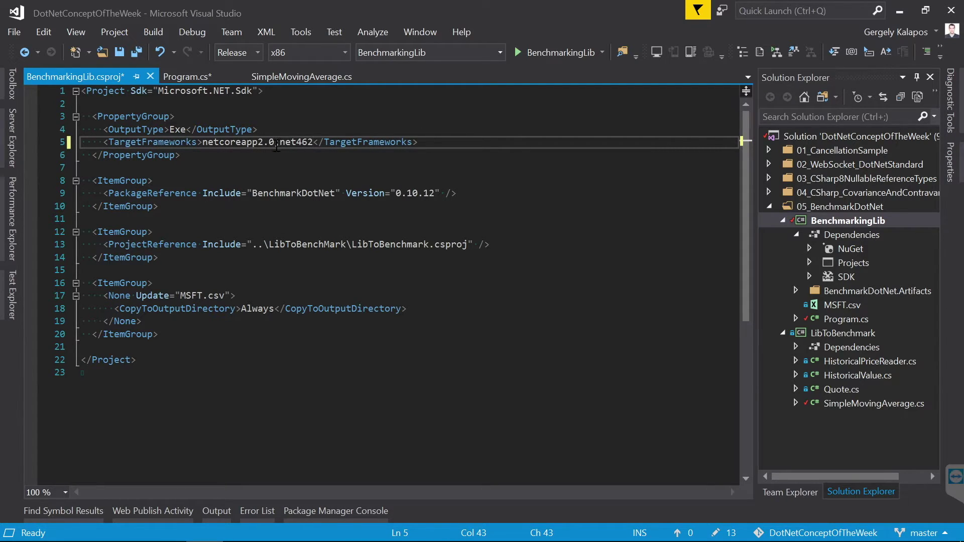
key("ctrl+shift+s")
left_click(252, 143)
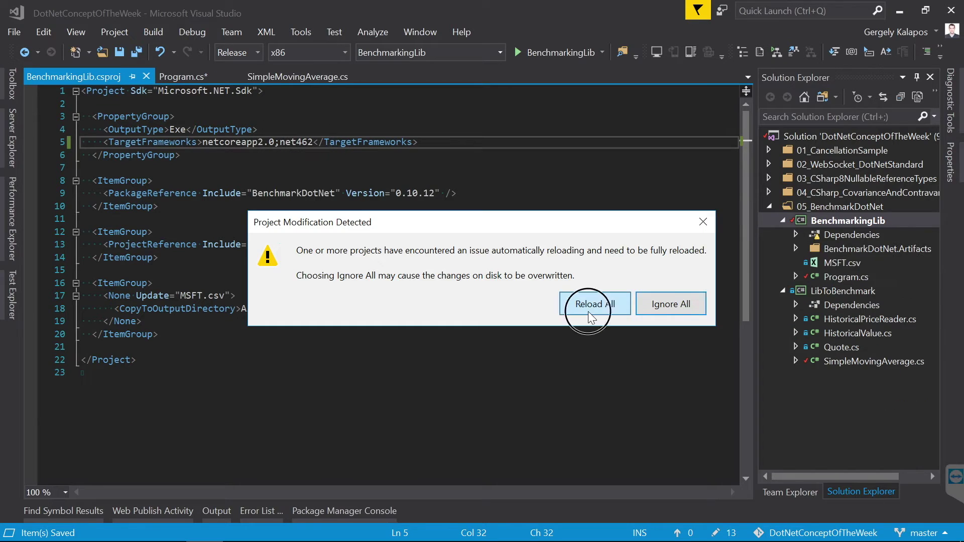
left_click(594, 303)
left_click(465, 377)
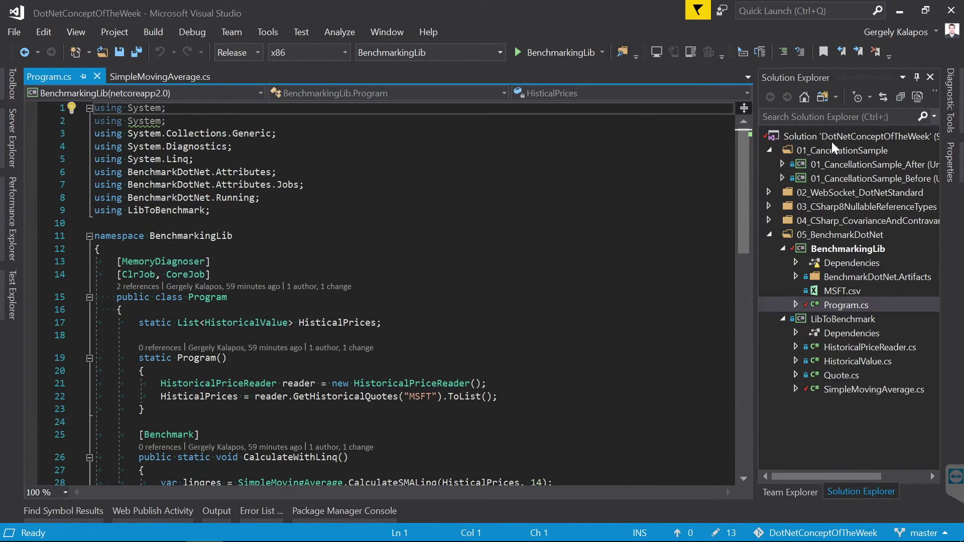
- Start the benchmark program without debugging from the Debug menu
left_click(187, 28)
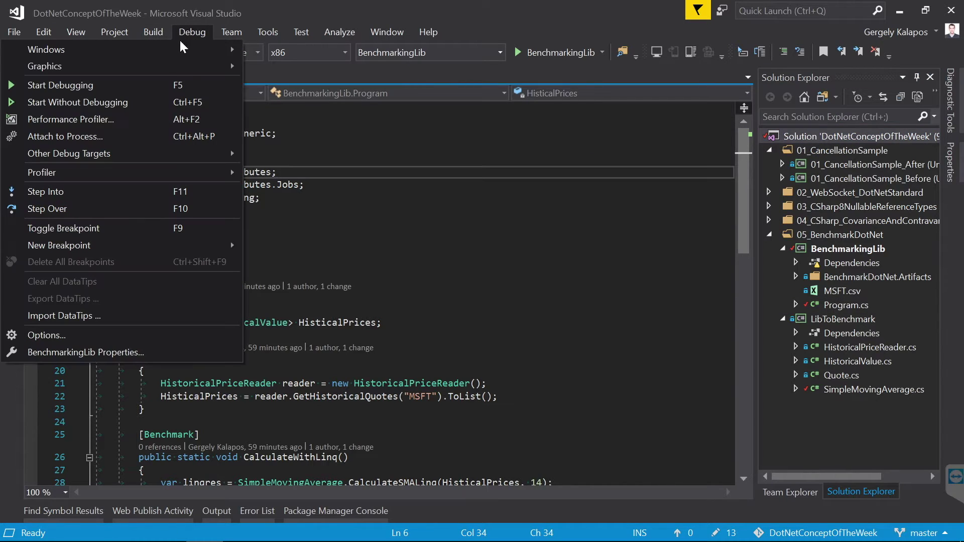
left_click(141, 101)
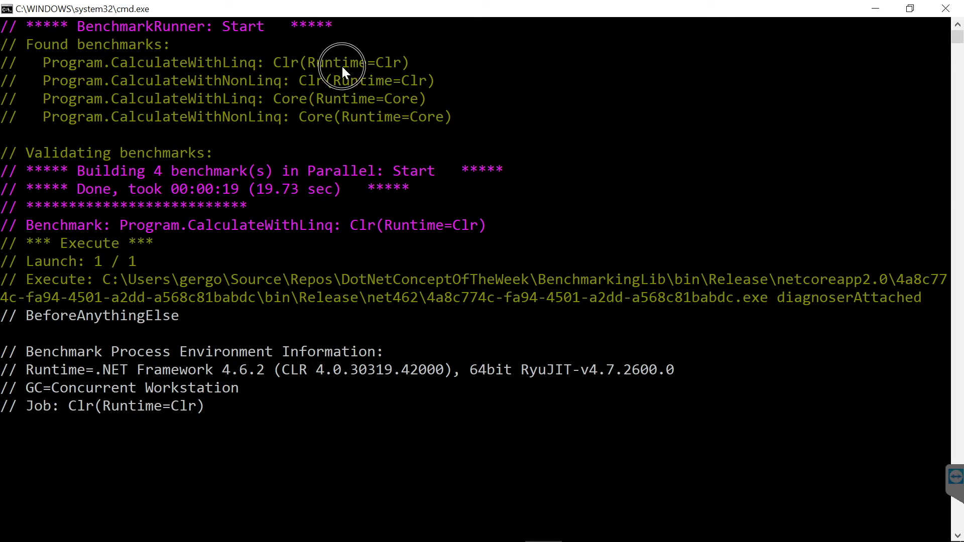
- Highlight the Core benchmark entries in the found list and resume the console output
left_click_drag(281, 63, 363, 63)
mouse_move(301, 81)
left_mouse_down()
mouse_move(404, 76)
mouse_move(310, 91)
mouse_move(418, 120)
left_mouse_up()
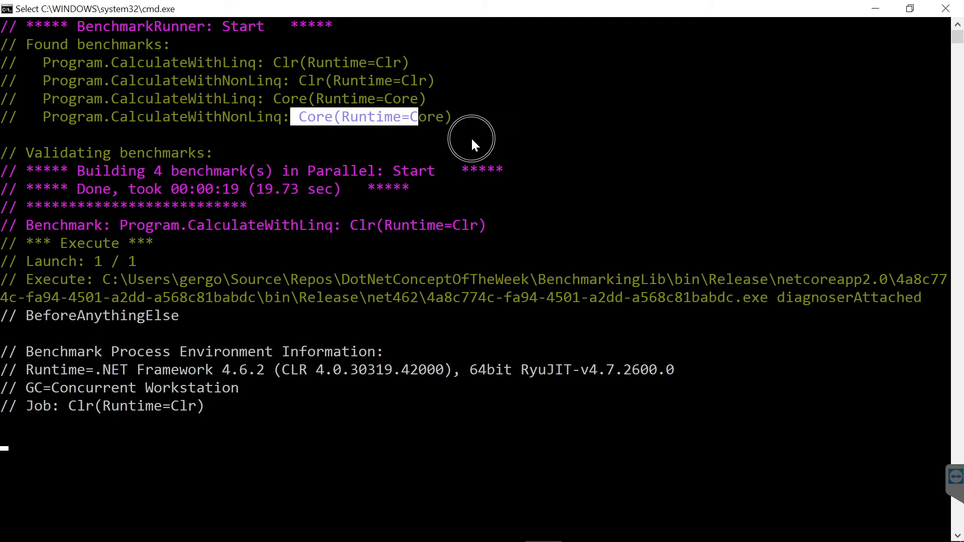
key("Escape")
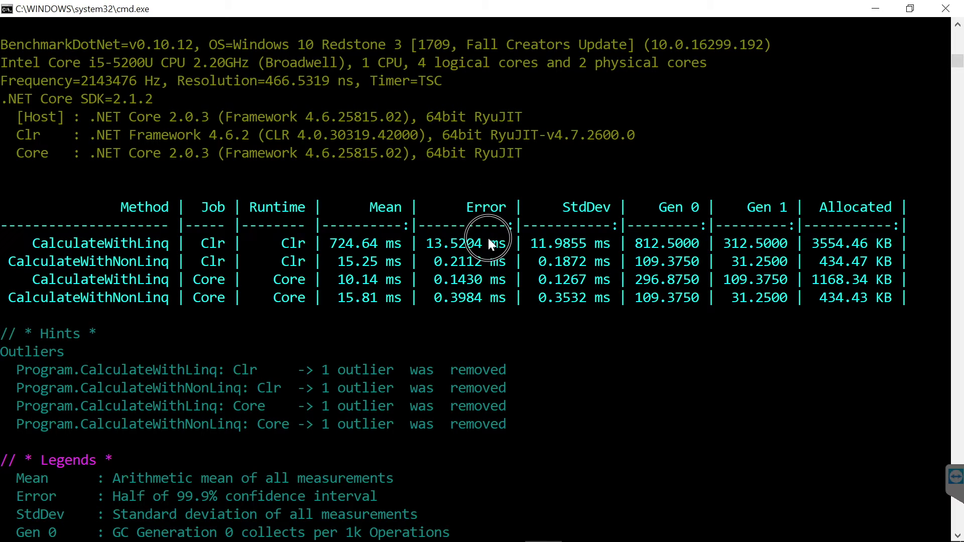
left_click(670, 184)
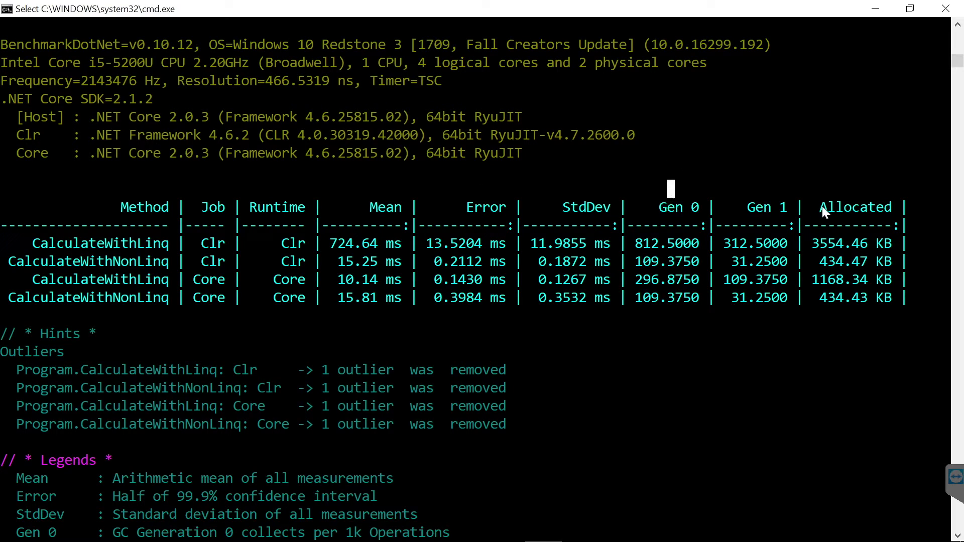
left_click(889, 189)
- Highlight the Clr and Core result rows and CalculateWithLinq's 724.64 ms mean on Clr
left_click_drag(220, 243, 220, 259)
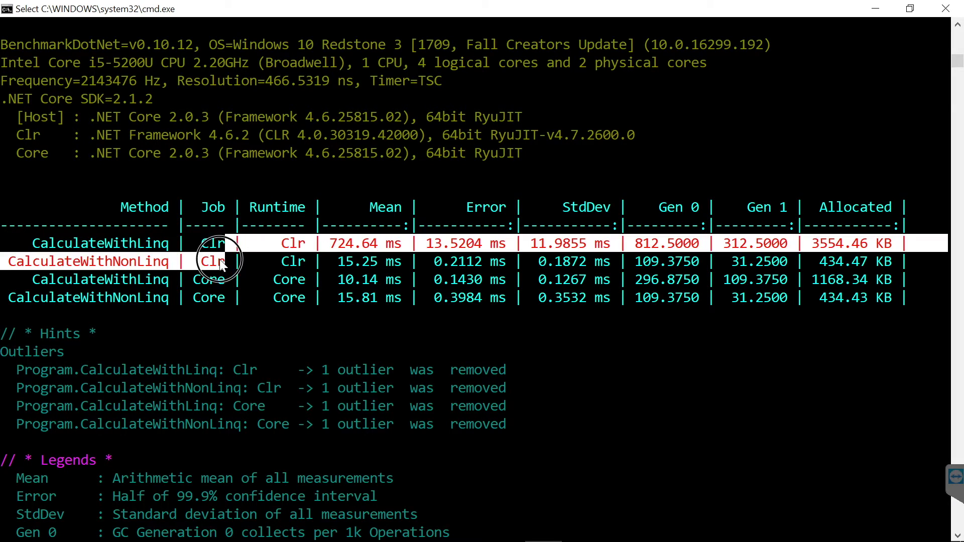
left_click(220, 259)
left_click_drag(202, 296, 225, 297)
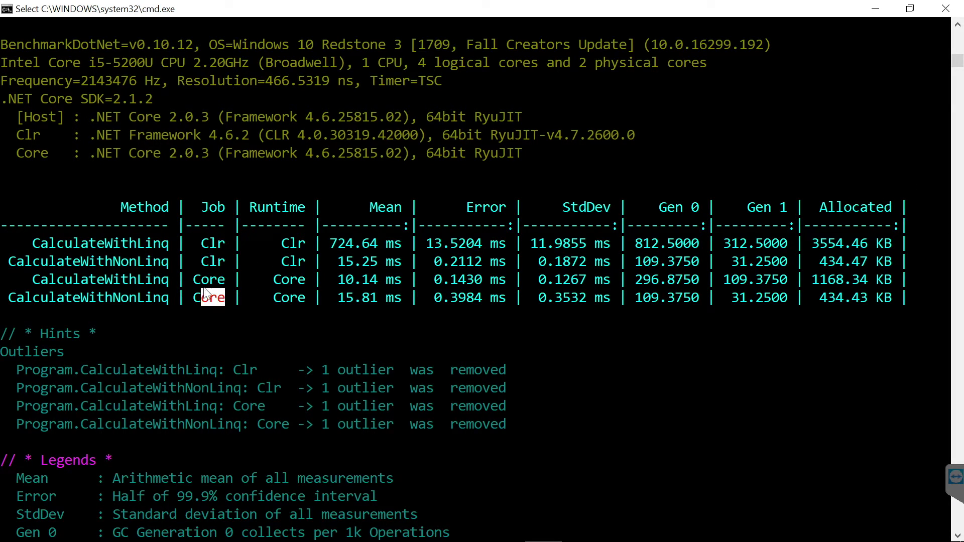
mouse_move(54, 243)
left_mouse_down()
mouse_move(330, 230)
mouse_move(341, 247)
left_mouse_up()
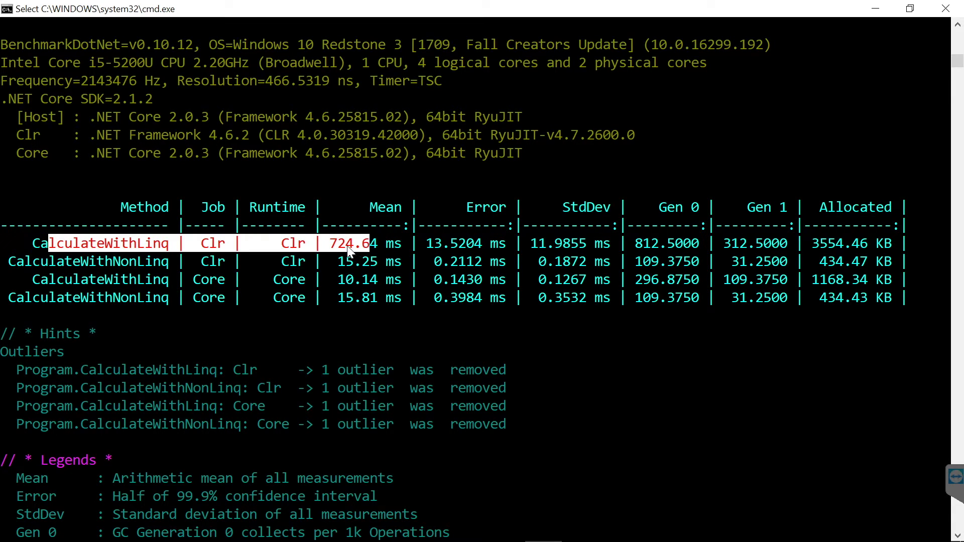
left_click_drag(339, 242, 386, 242)
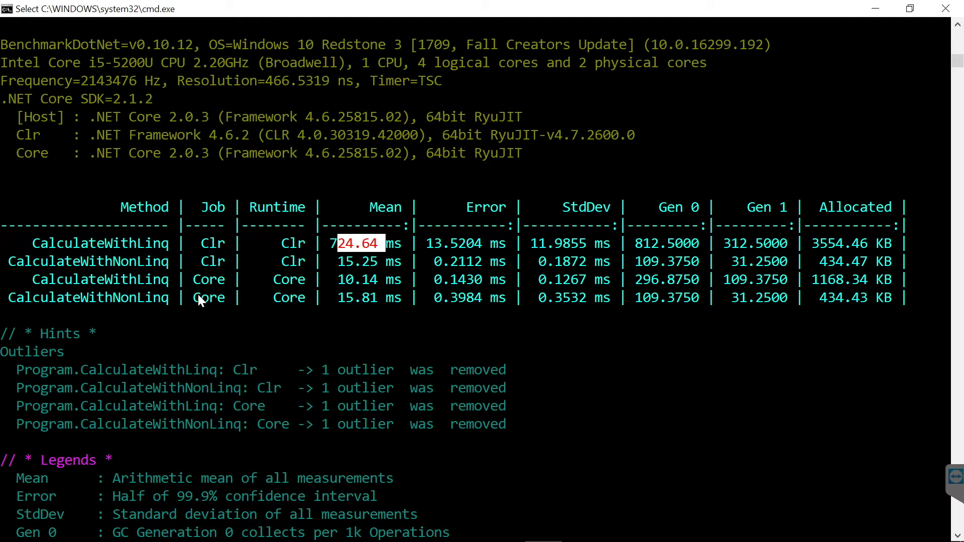
left_click(151, 298)
left_click(375, 297)
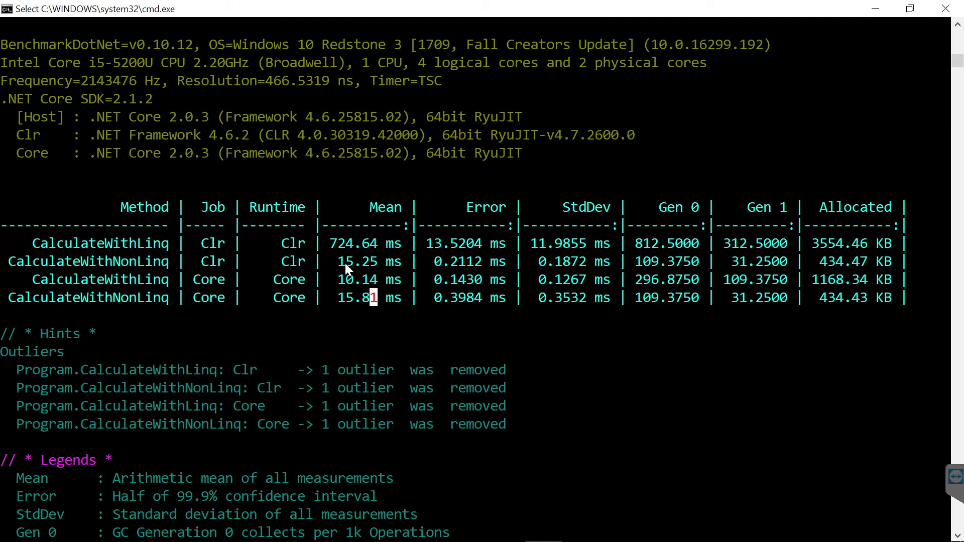
- Compare non-LINQ 15.25/15.81 ms and LINQ 10.14 ms Core vs 724.64 ms Clr, then leave the console
left_click_drag(340, 262, 408, 261)
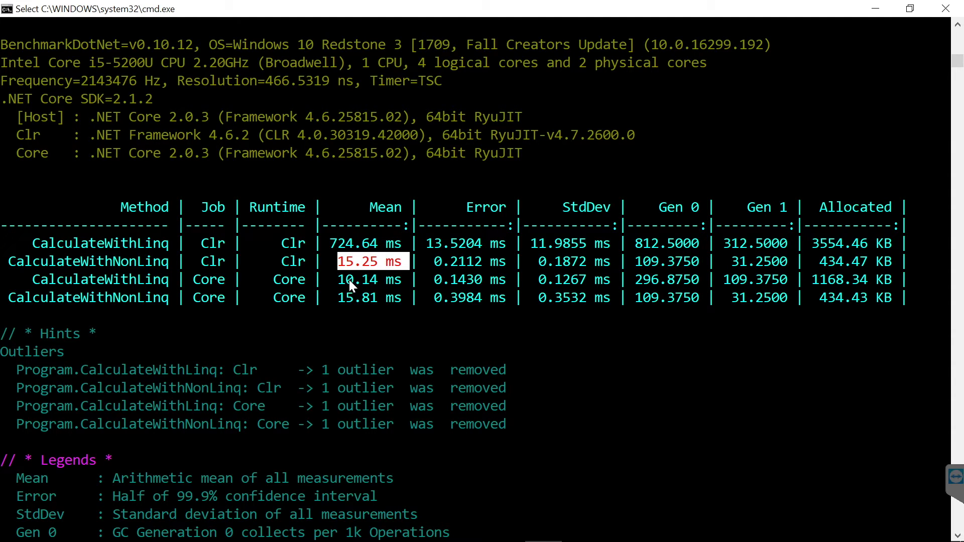
left_click_drag(339, 297, 379, 297)
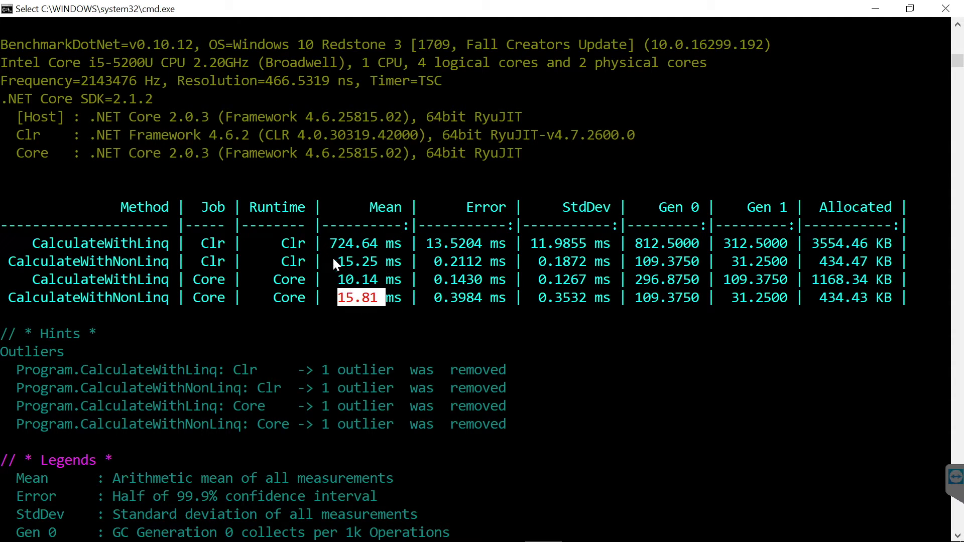
left_click_drag(100, 283, 372, 278)
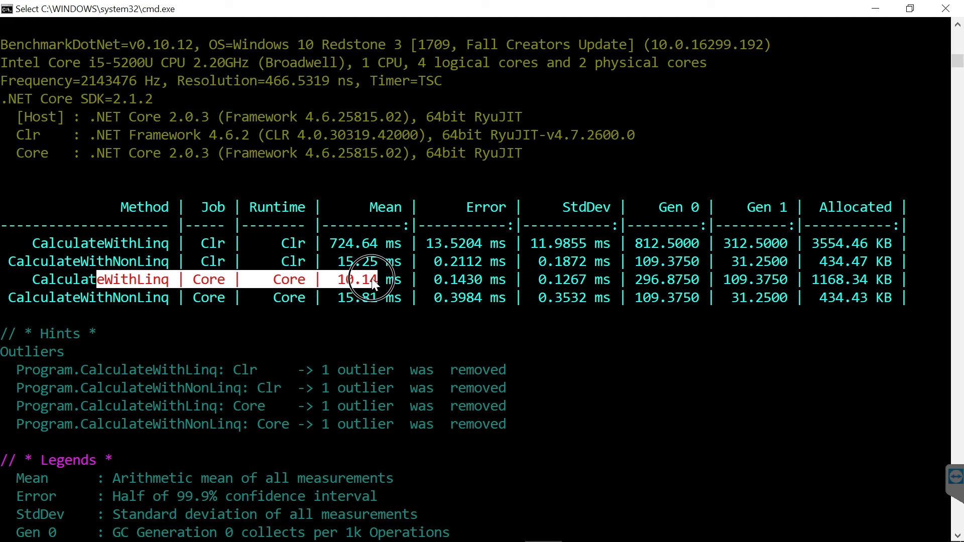
left_click_drag(85, 245, 381, 244)
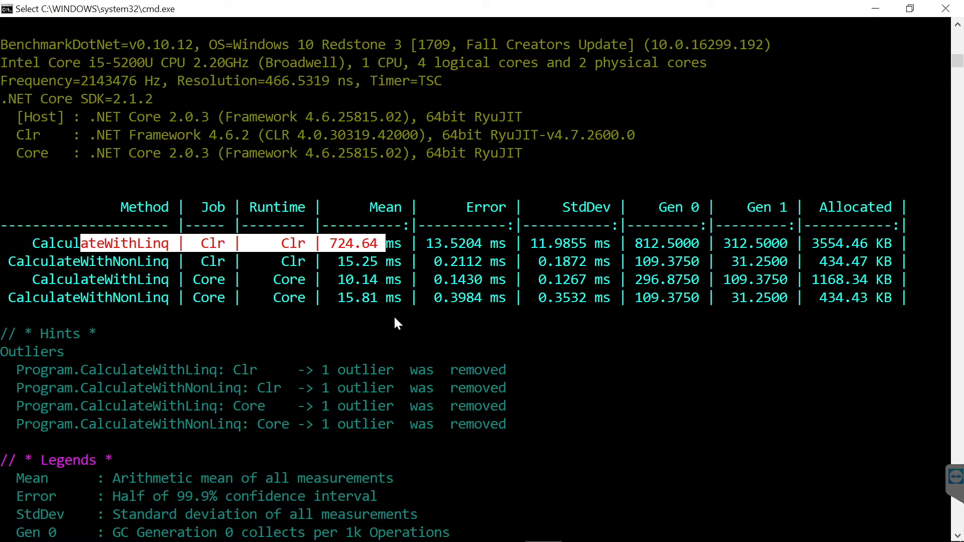
key("Escape")
- Paste [DisassemblyDiagnoser(printAsm: true, printSource: true, printIL: true)] below the job attributes and save
key("alt+Tab")
left_click(278, 277)
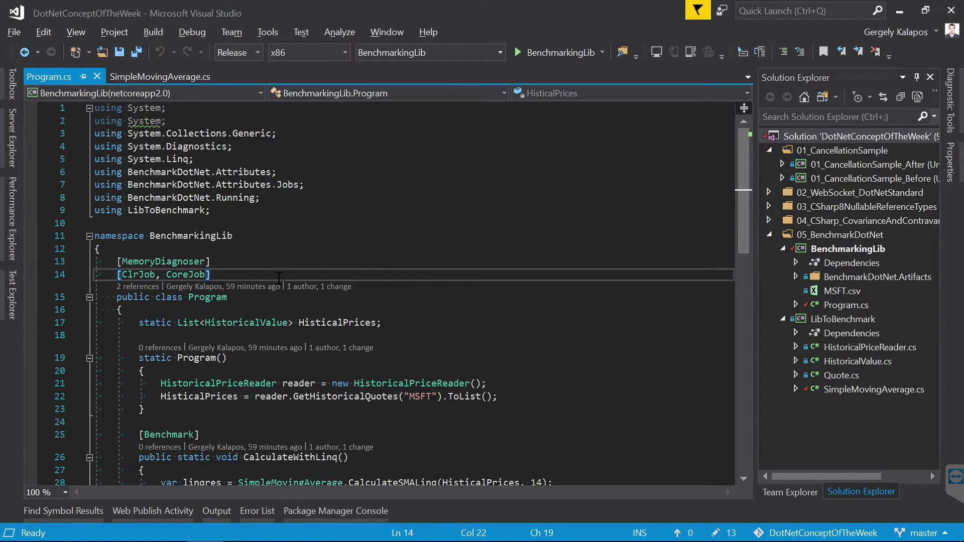
key("End")
key("Return")
type("[DisassemblyDiagnoser(printAsm: true, printSource: true, printIL: true)]")
key("ctrl+s")
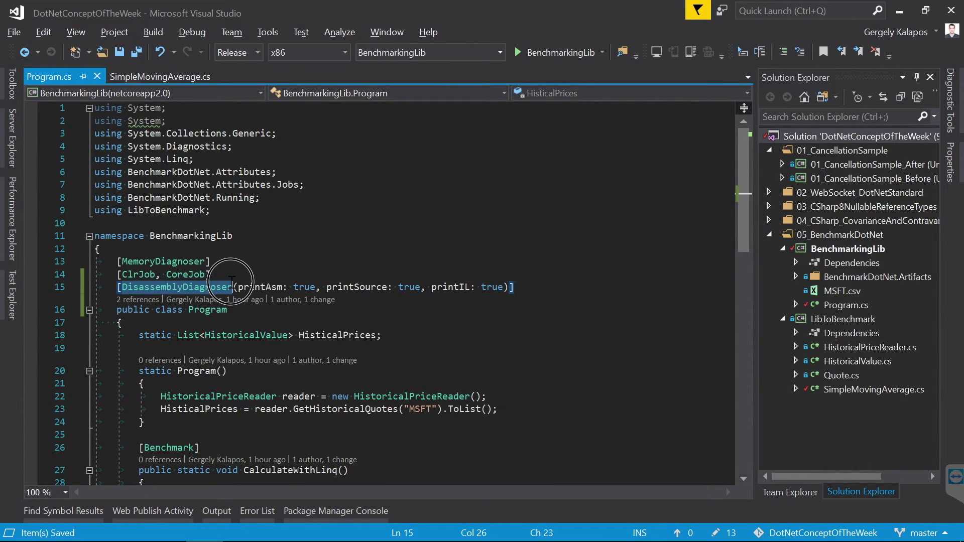
- Point out the printAsm, printSource and printIL options, then run the benchmarks without debugging
double_click(225, 287)
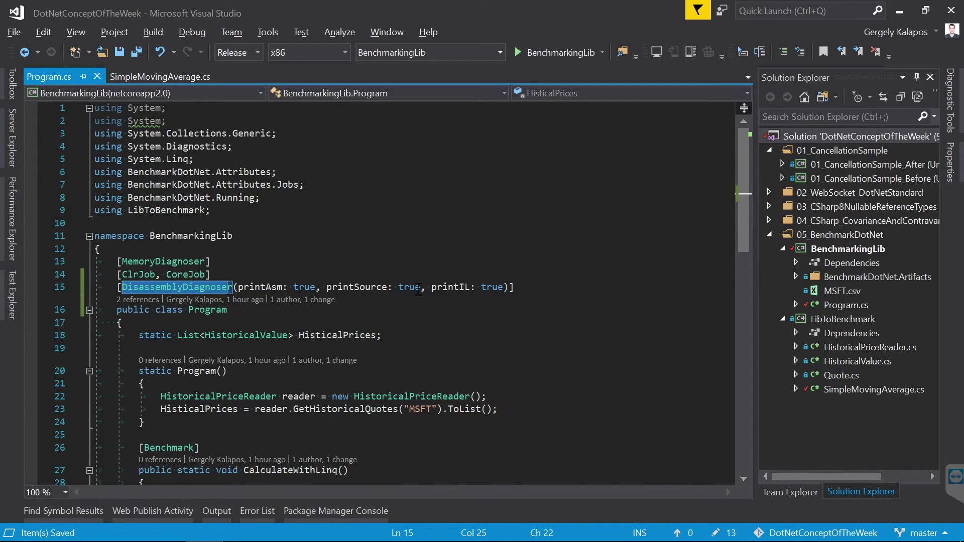
left_click(430, 319)
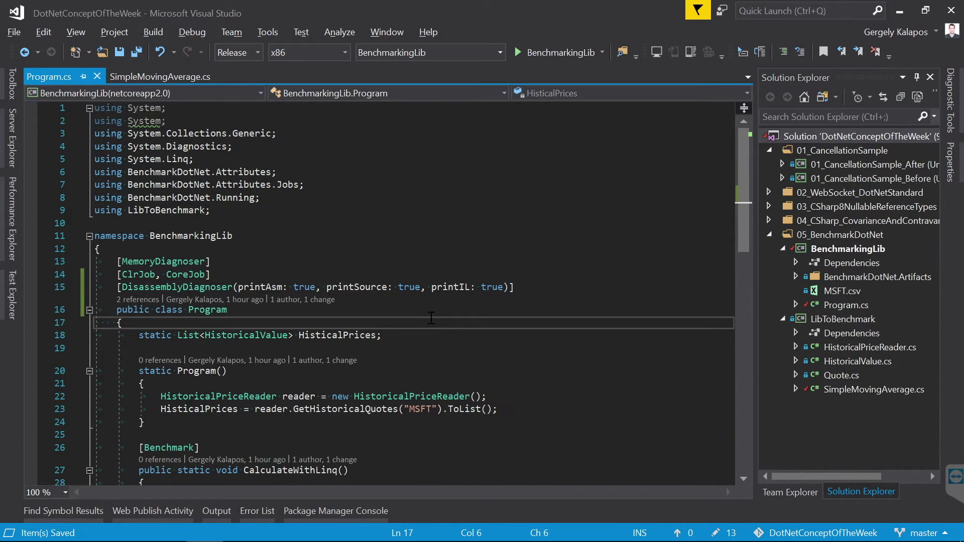
left_click_drag(266, 287, 287, 290)
left_click_drag(349, 287, 368, 286)
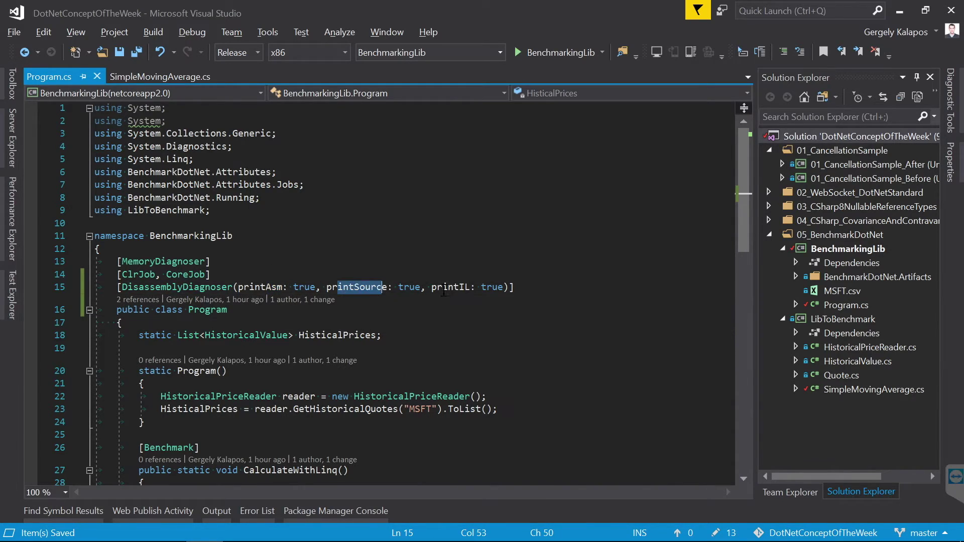
left_click_drag(442, 287, 467, 287)
double_click(467, 286)
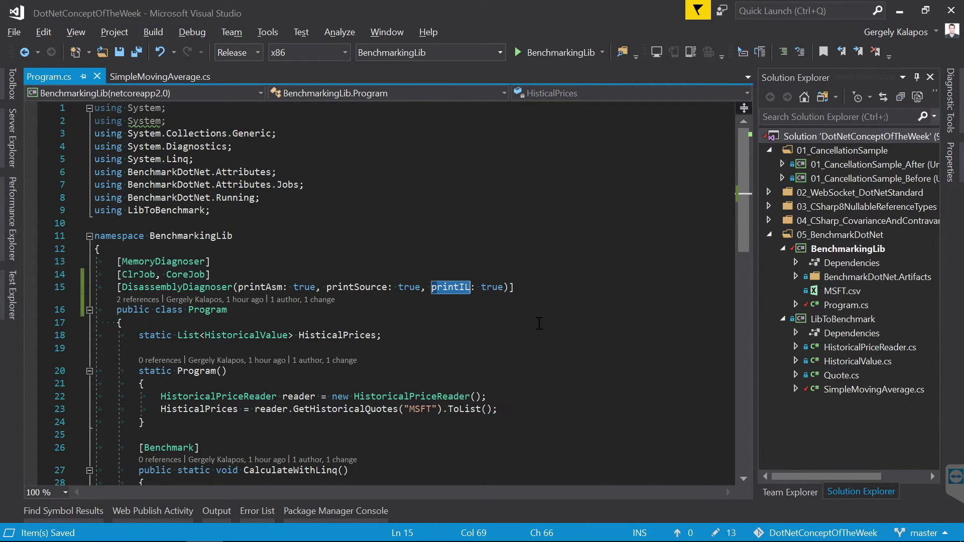
left_click_drag(513, 286, 122, 287)
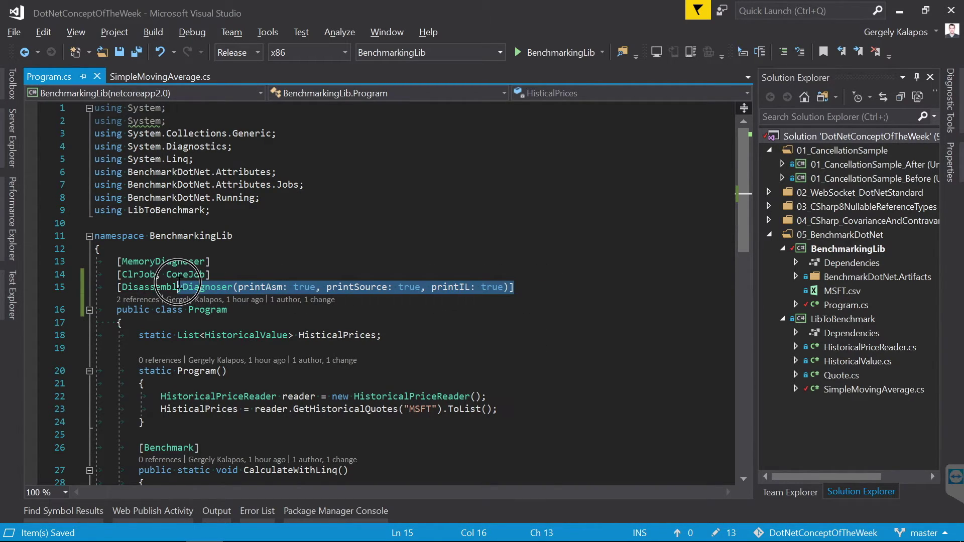
left_click(192, 31)
left_click(91, 98)
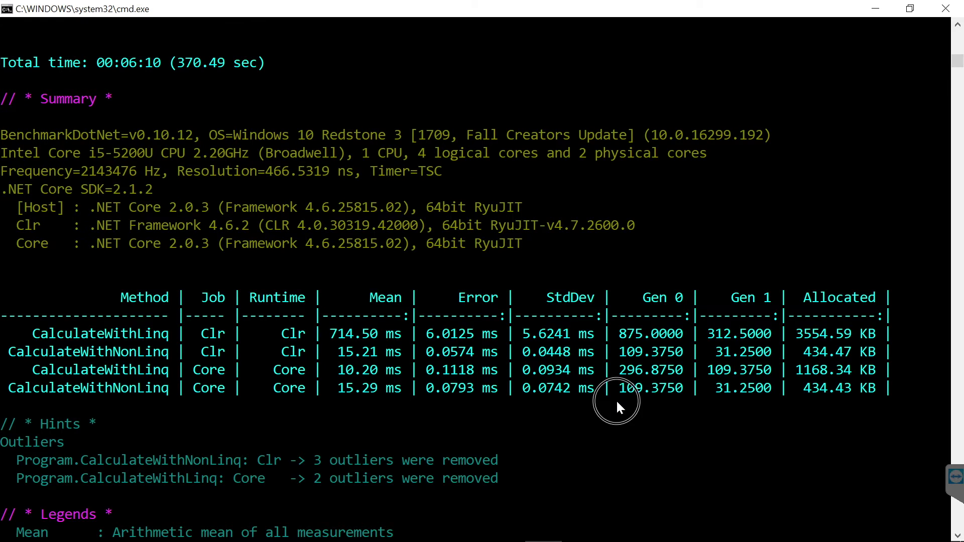
- Highlight the summary output and the exported disassembly report file names
left_click_drag(615, 399, 124, 298)
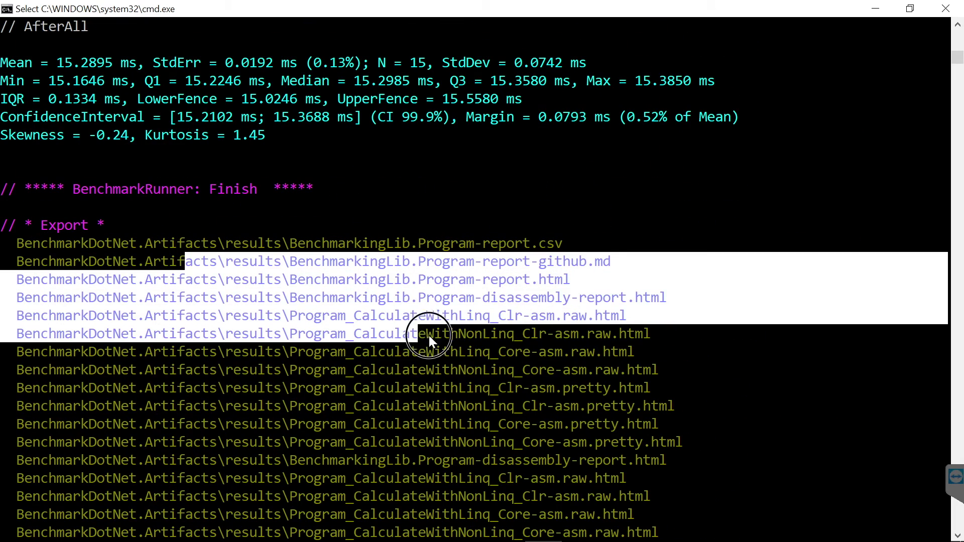
left_click_drag(428, 333, 553, 362)
left_click(553, 350)
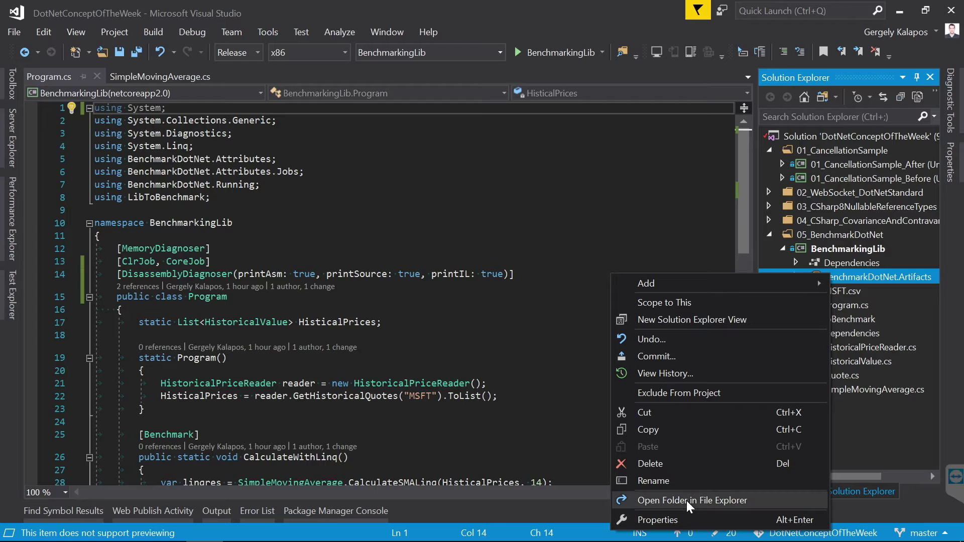
left_click(686, 501)
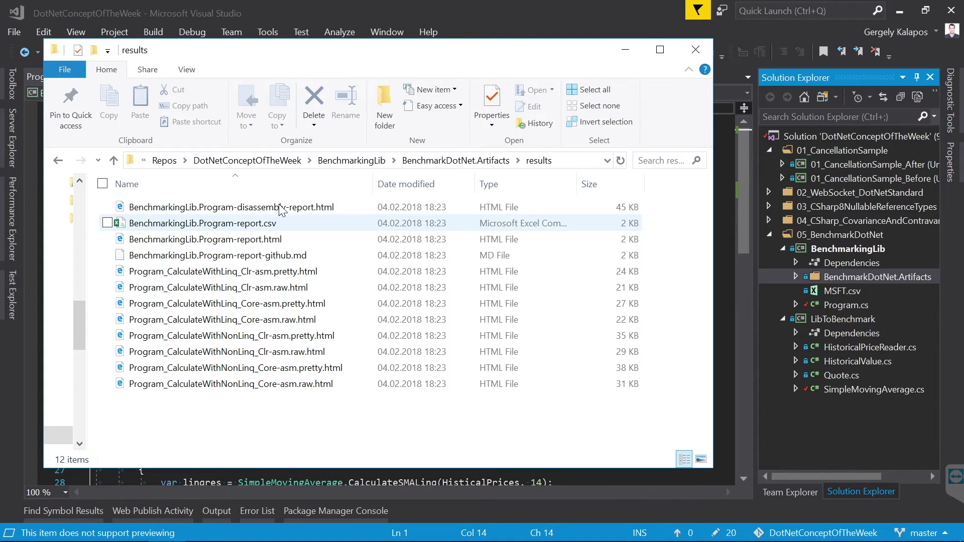
double_click(204, 195)
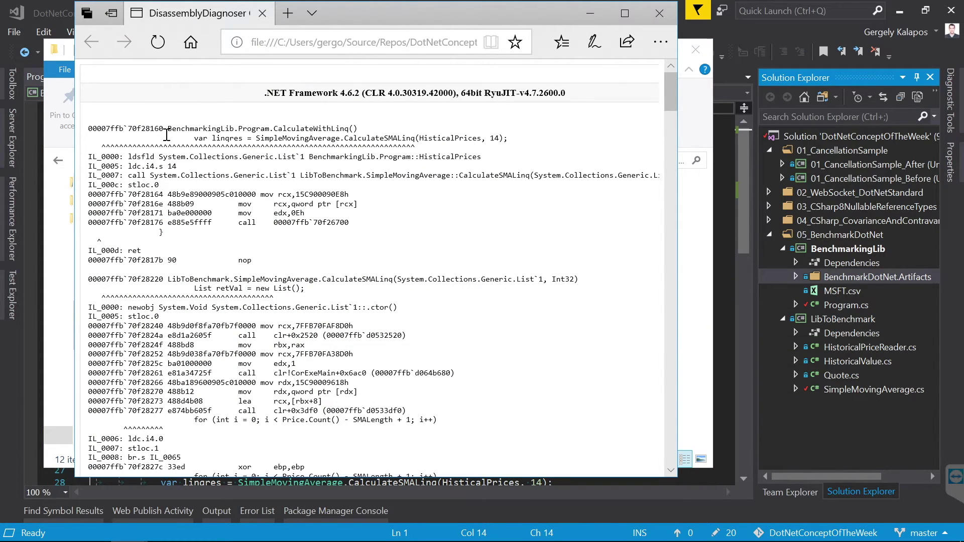
left_click_drag(167, 129, 346, 128)
left_click(129, 160)
left_click_drag(129, 157, 186, 168)
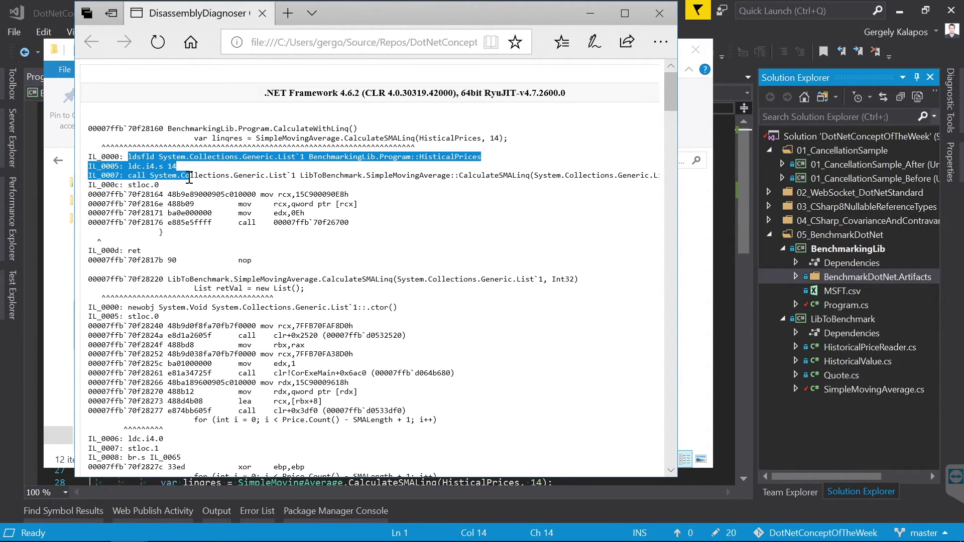
left_click(98, 198)
left_click_drag(98, 195, 324, 214)
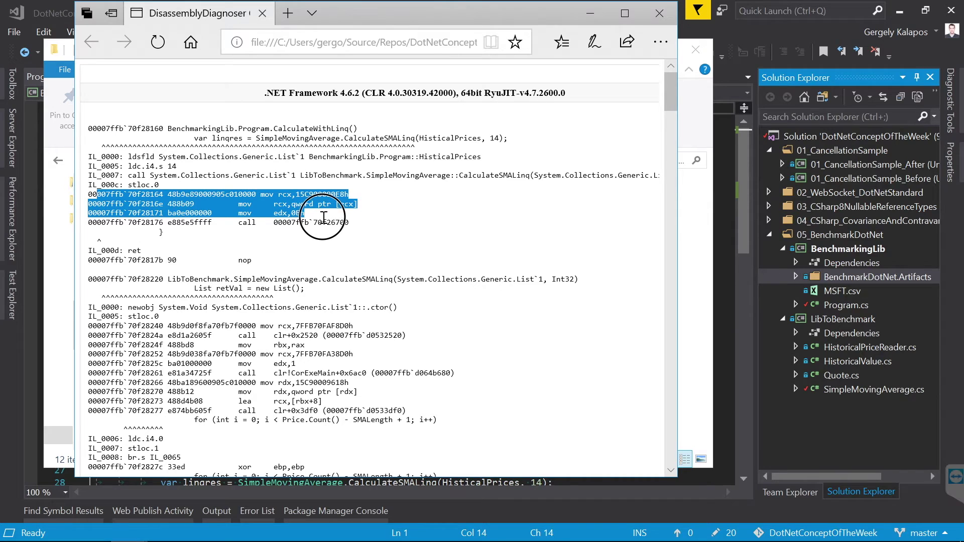
left_click(317, 218)
left_click_drag(670, 98, 681, 260)
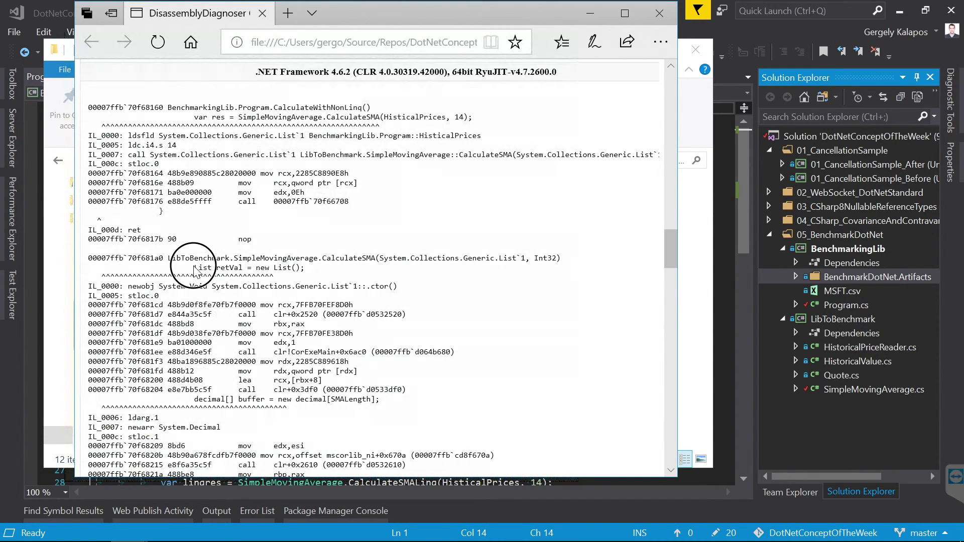
left_click_drag(194, 268, 303, 270)
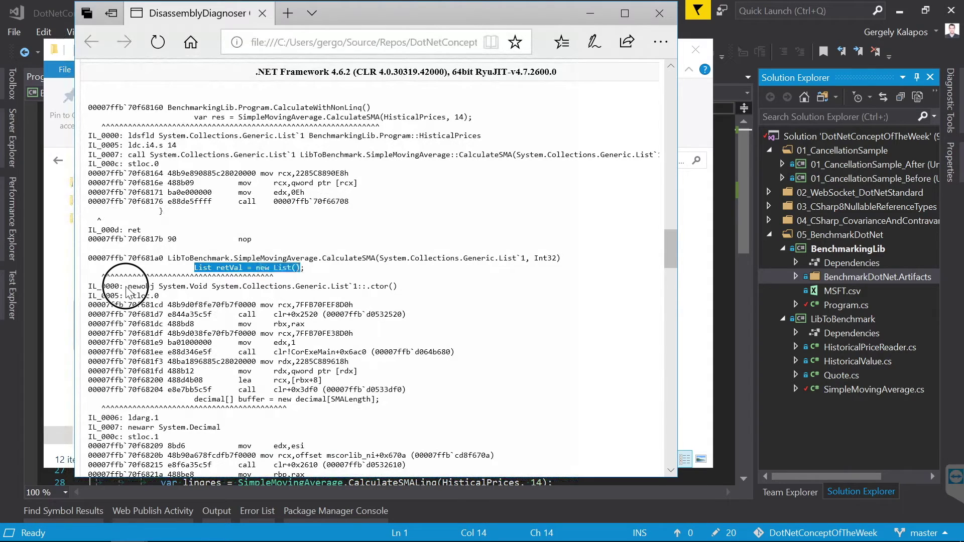
left_click_drag(127, 287, 159, 297)
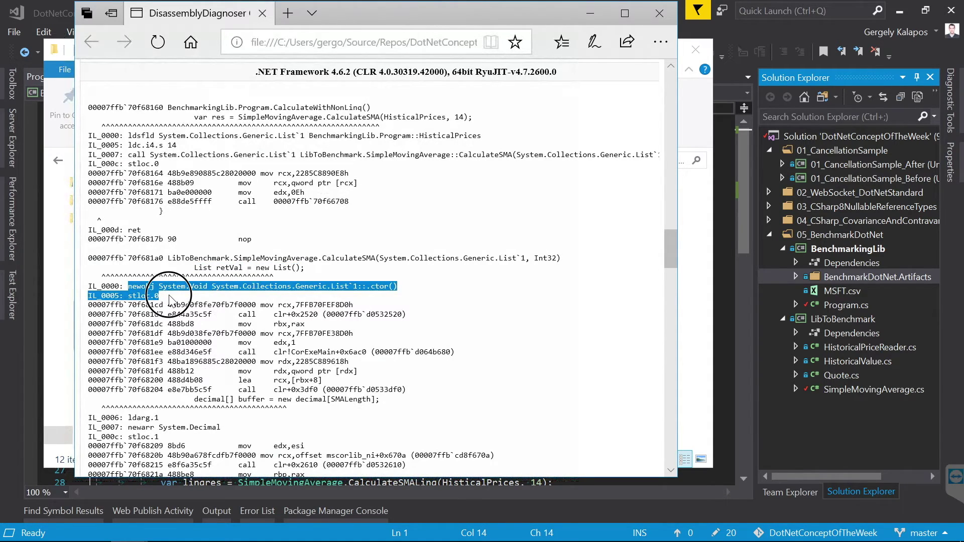
left_click_drag(167, 305, 400, 403)
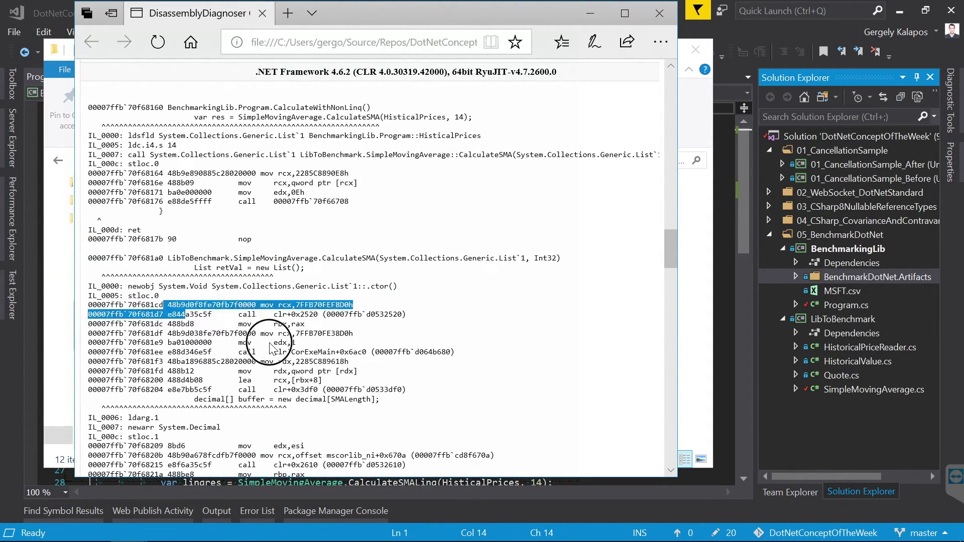
left_click(400, 405)
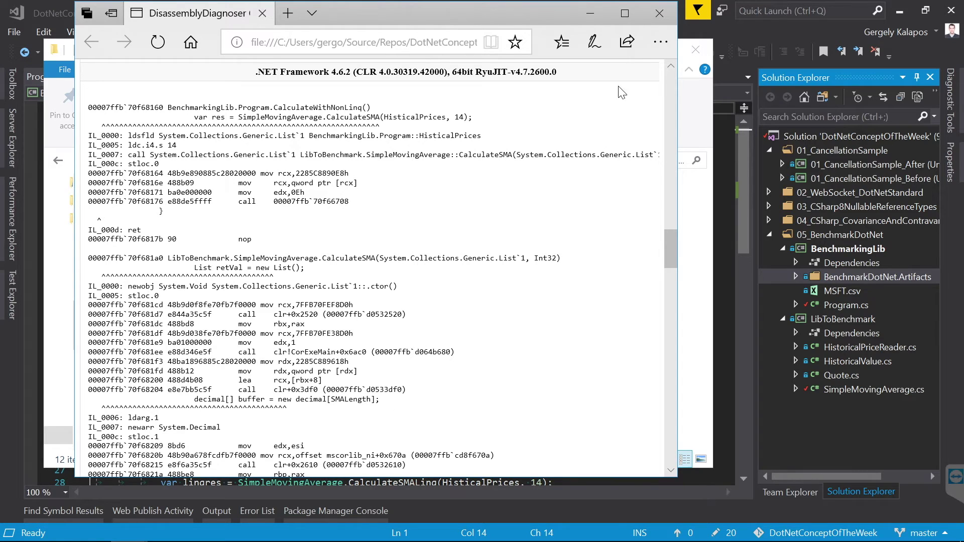
left_click(659, 14)
- Close the artifacts folder window
left_click(656, 17)
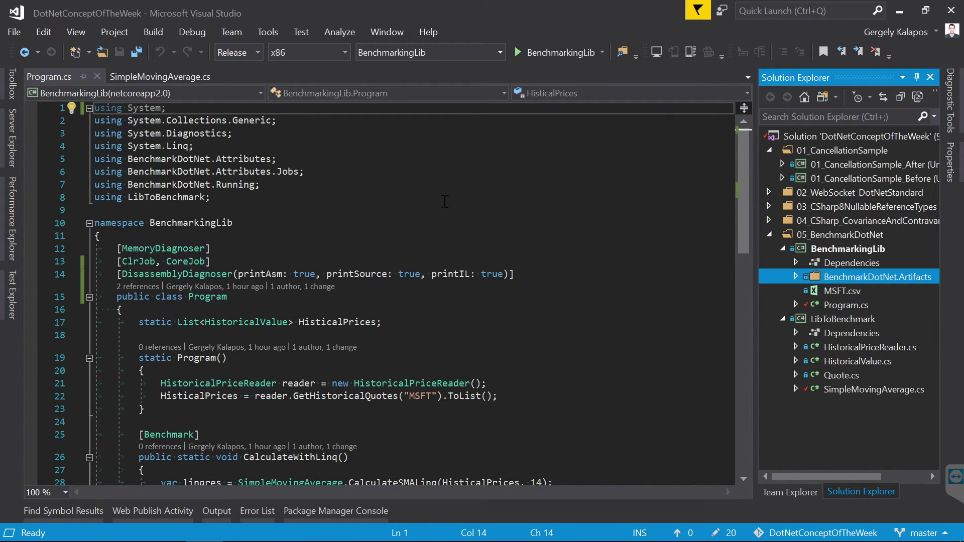
left_click_drag(746, 185, 747, 214)
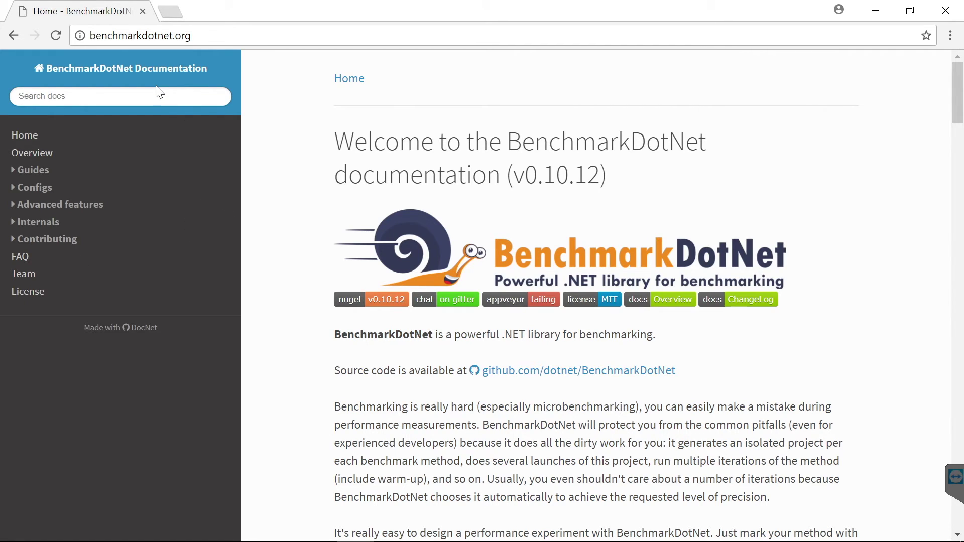
- Navigate the documentation site to the Configs topic page
left_click(148, 34)
left_click(245, 35)
left_click(35, 187)
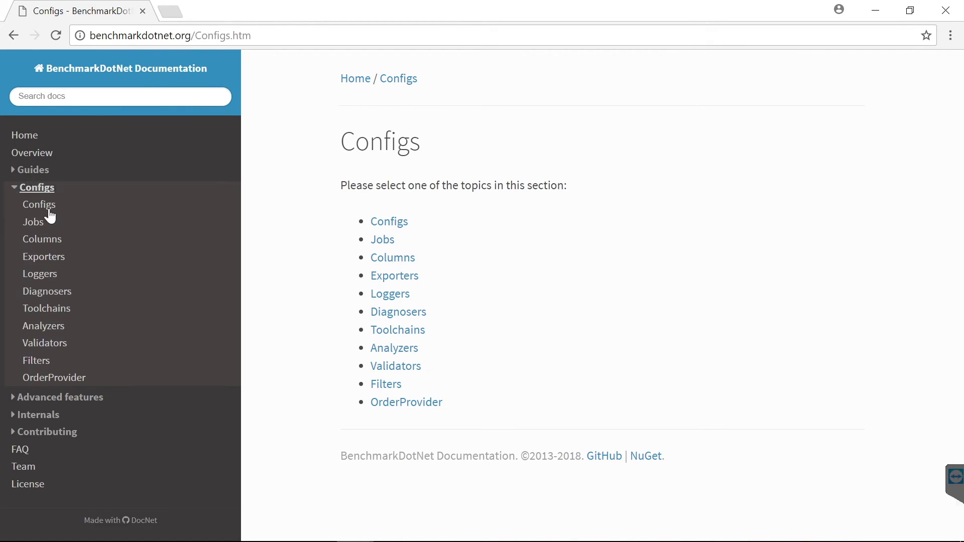
left_click(39, 205)
- Highlight the Configs introduction with its fluent config example and the Configs contents entries
left_click_drag(334, 135, 665, 352)
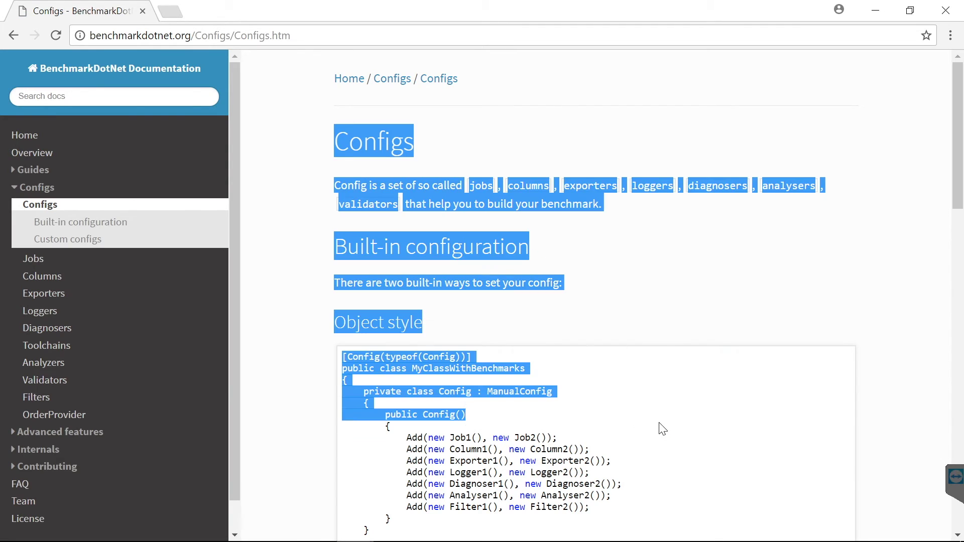
left_click(665, 352)
scroll(665, 353, "down", 10)
scroll(532, 381, "down", 5)
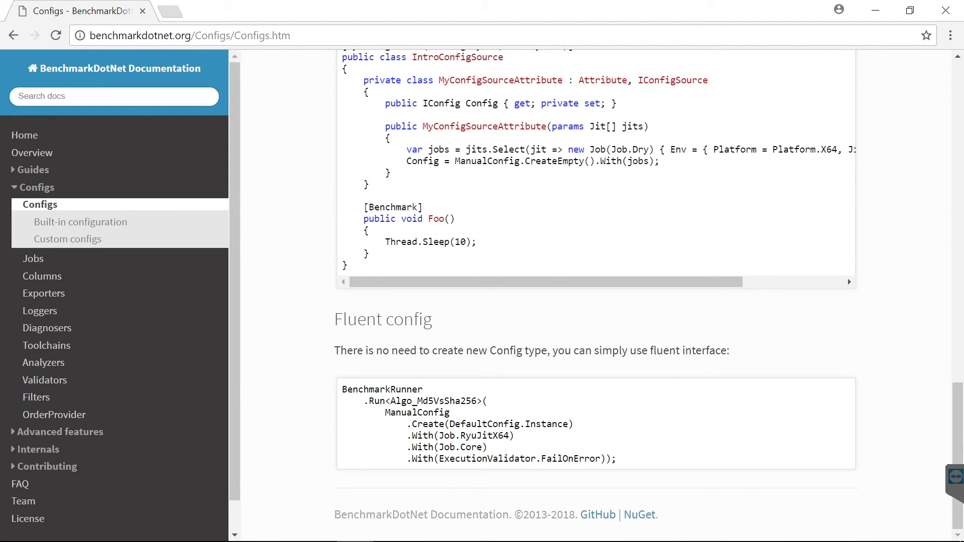
left_click_drag(15, 187, 160, 335)
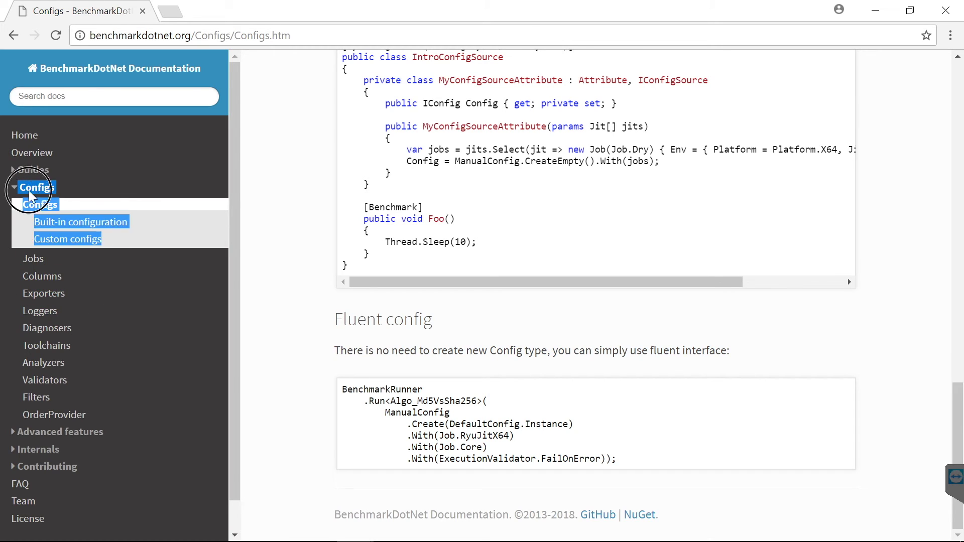
left_click(160, 335)
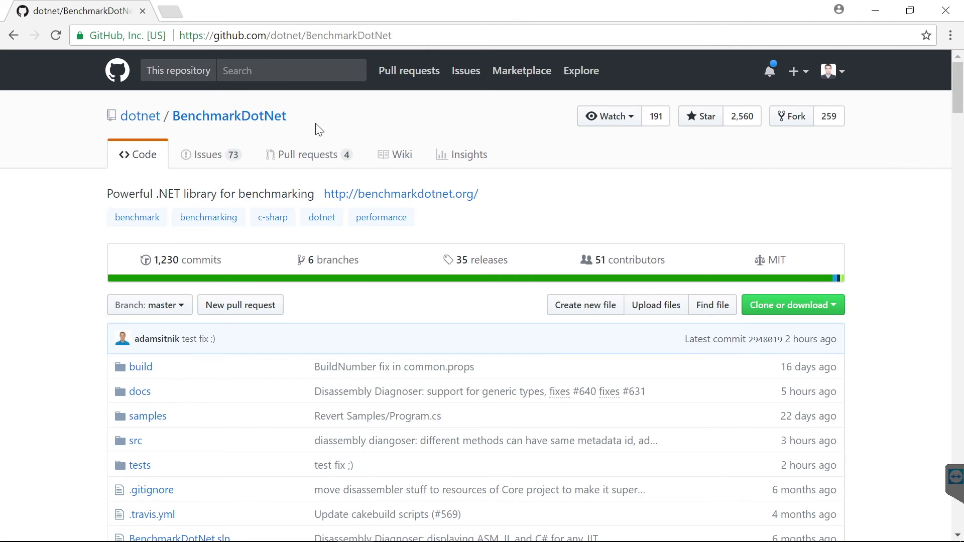
- Open the dotnet/BenchmarkDotNet repository and its contributors statistics page
left_click(281, 121)
left_click_drag(286, 116, 125, 116)
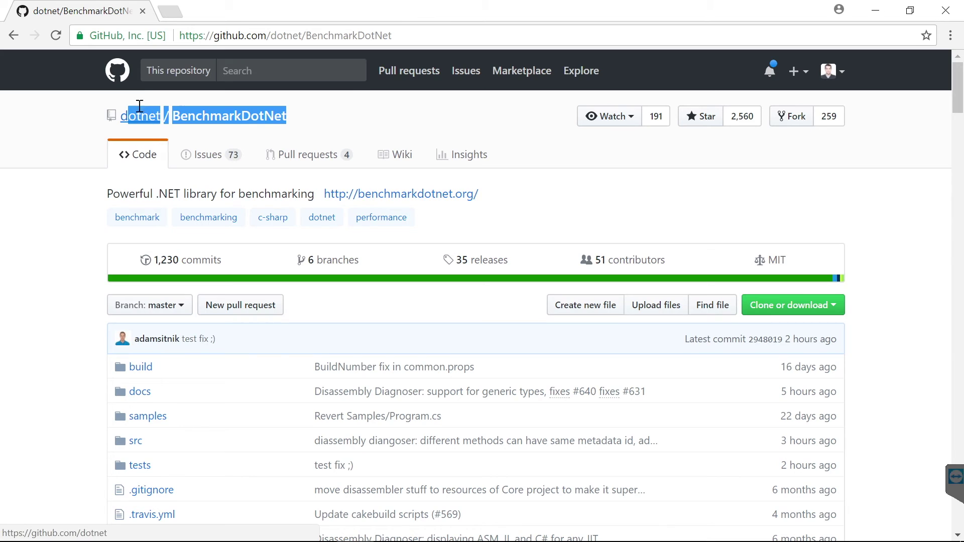
left_click(354, 30)
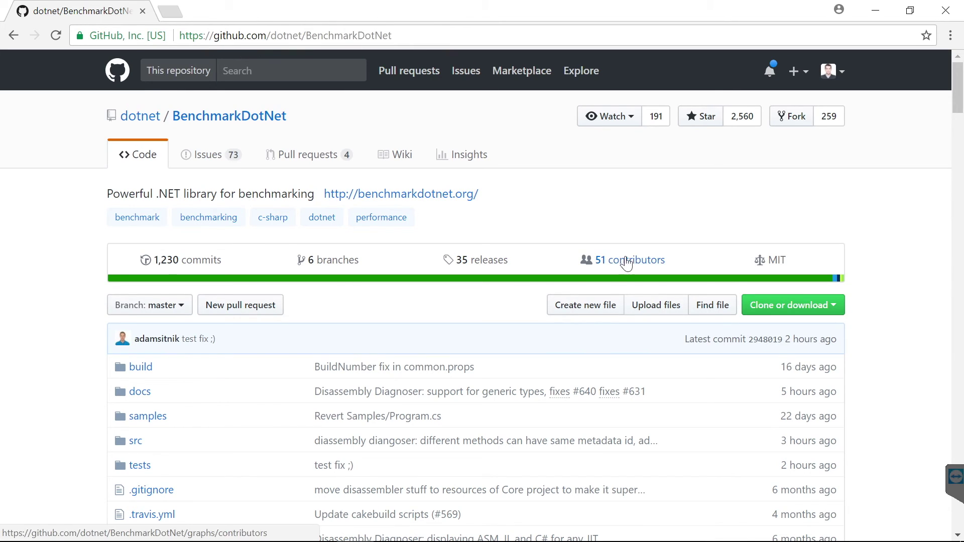
left_click(617, 260)
mouse_move(954, 94)
left_mouse_down()
mouse_move(954, 260)
mouse_move(950, 76)
left_mouse_up()
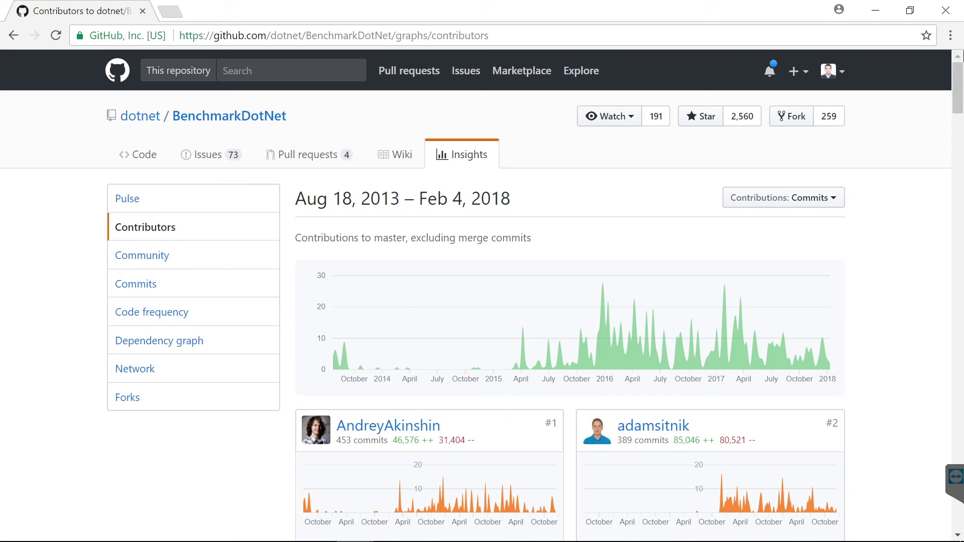